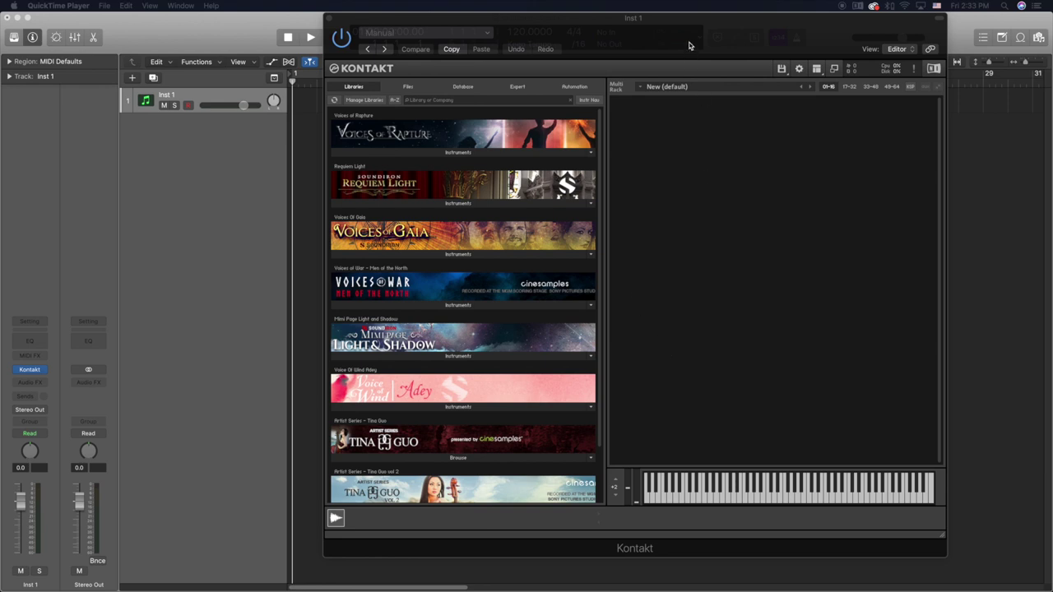
Show Kontakt's Quick-Load browser below the rack and set it to list instruments.
left_click_drag(672, 27, 494, 42)
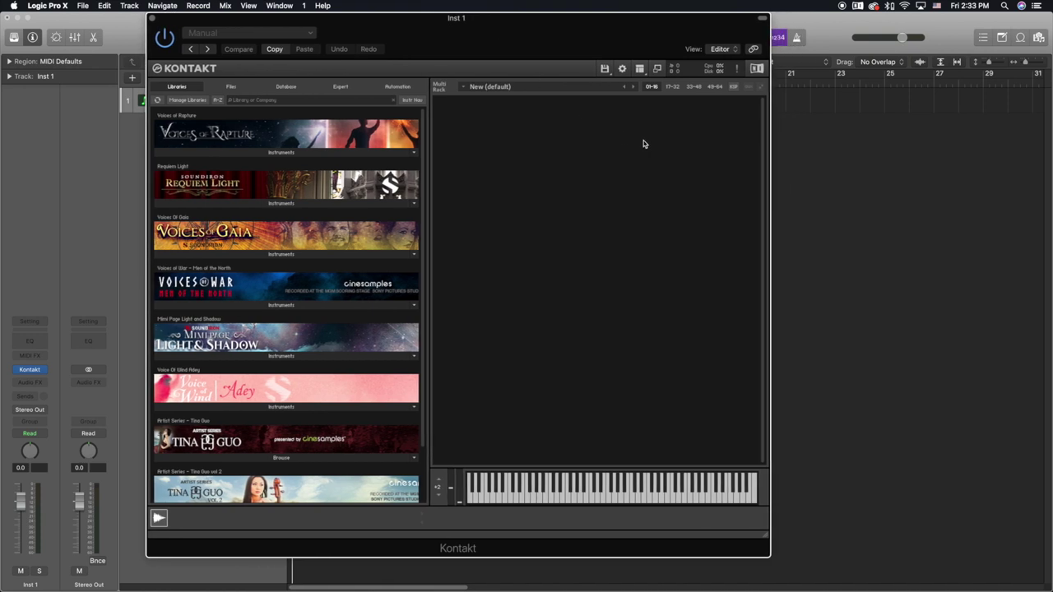
left_click(640, 69)
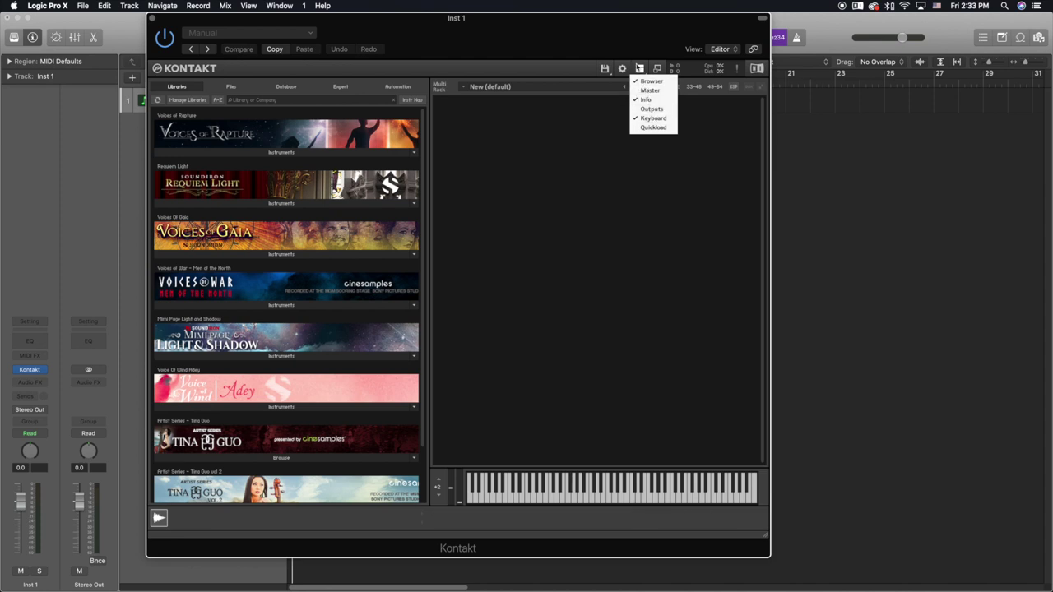
left_click(654, 128)
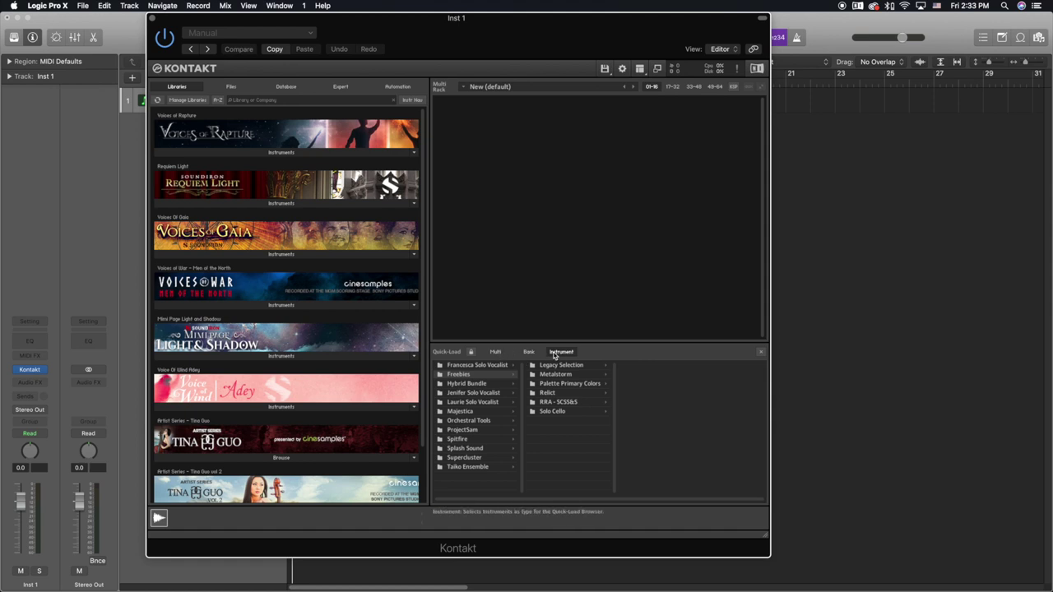
left_click(496, 352)
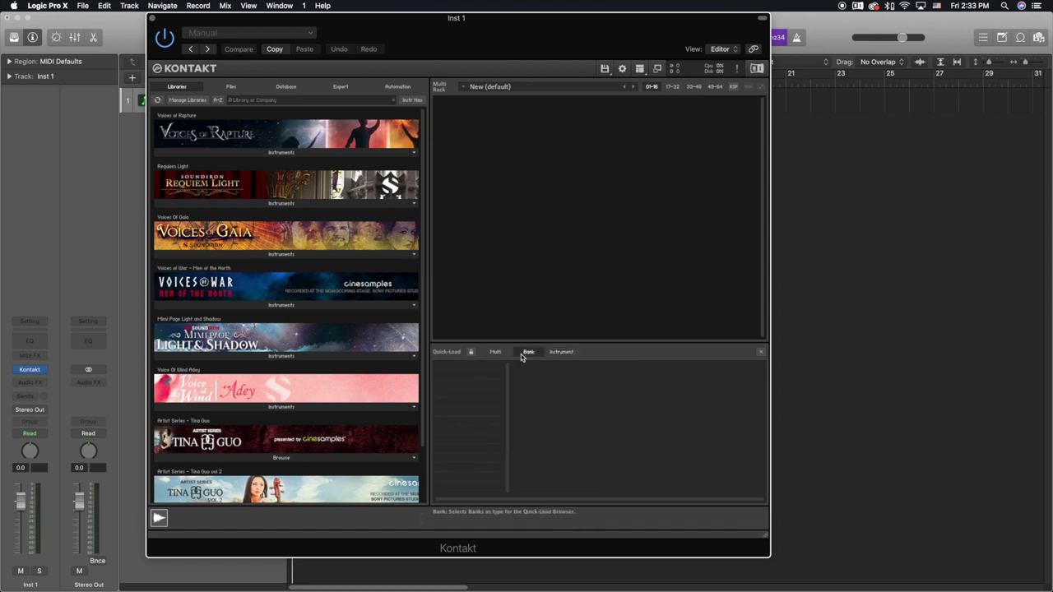
left_click(561, 357)
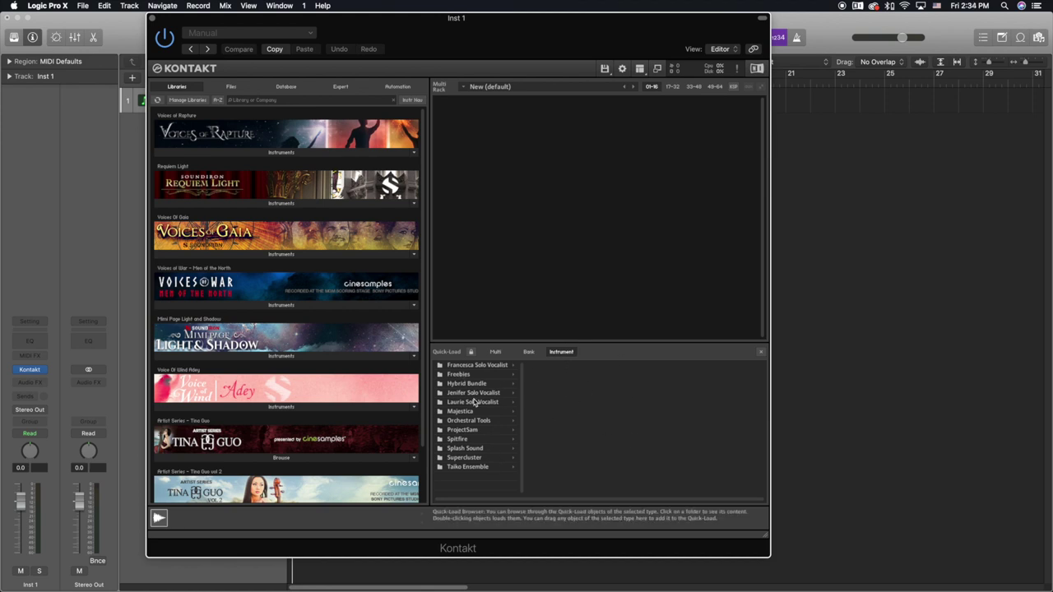
mouse_move(516, 48)
left_mouse_down()
mouse_move(458, 42)
mouse_move(532, 45)
left_mouse_up()
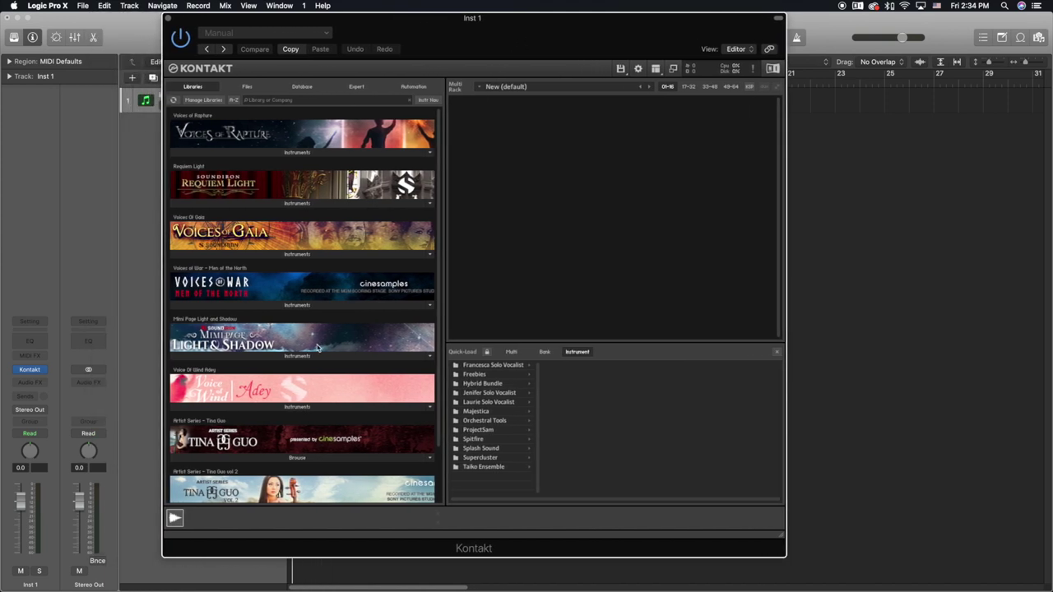
scroll(317, 346, "down", 2)
scroll(317, 346, "up", 2)
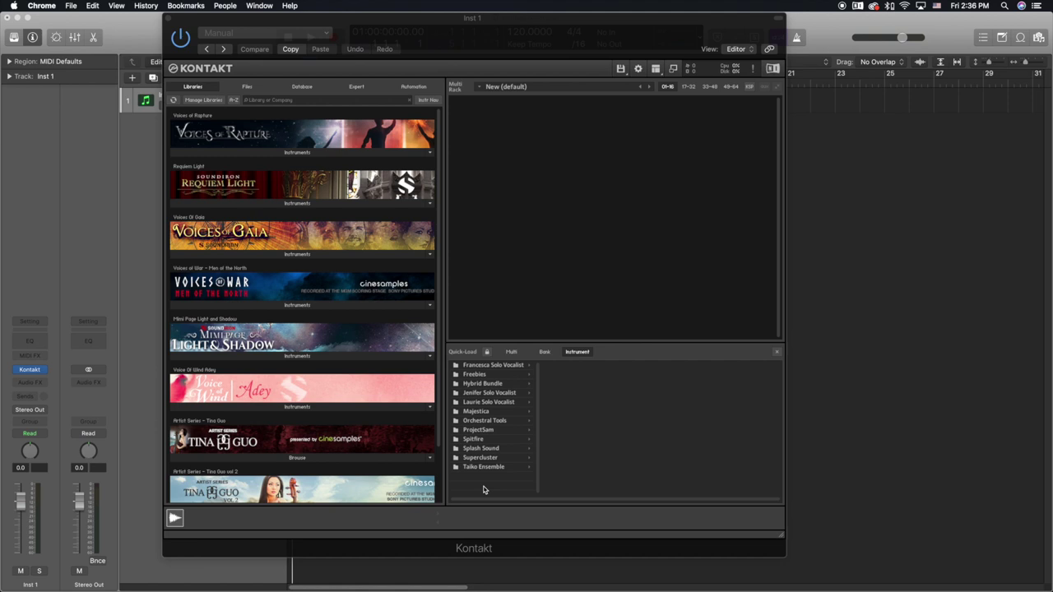
Hide the Quick-Load browser and show it again below the rack.
right_click(484, 490)
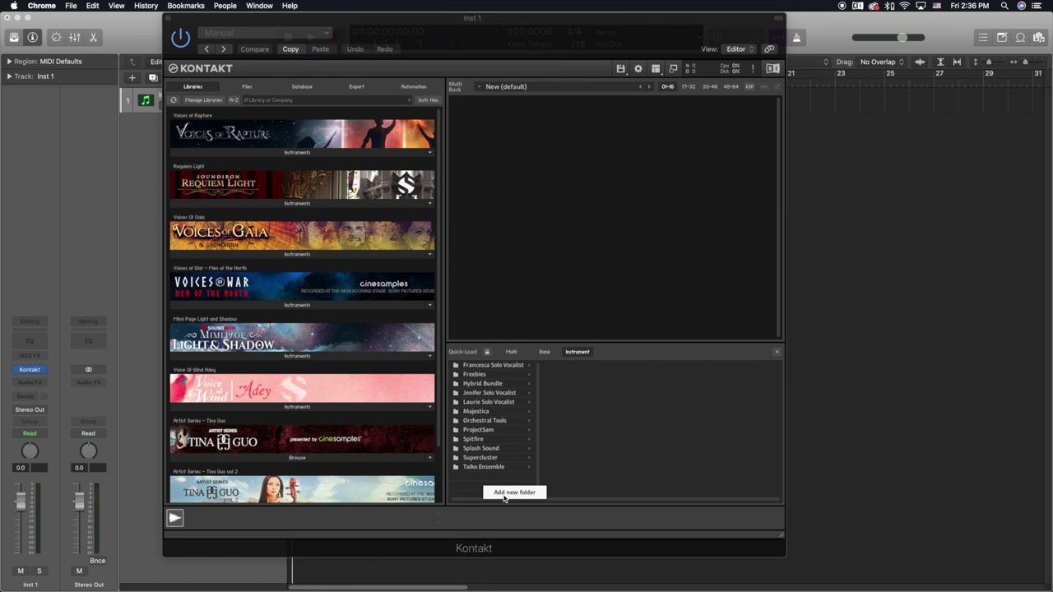
left_click(470, 484)
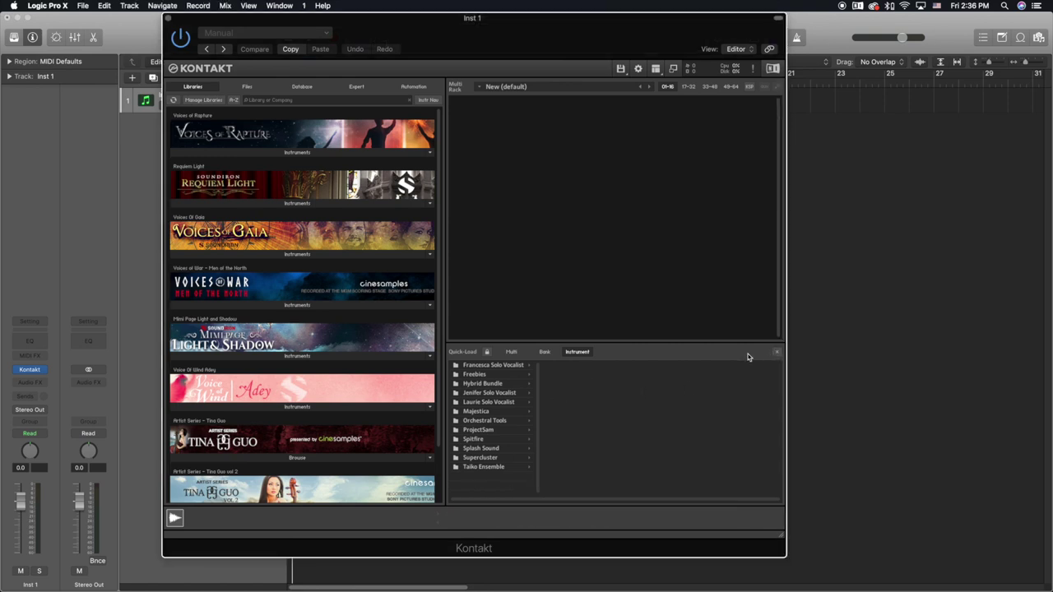
left_click(777, 353)
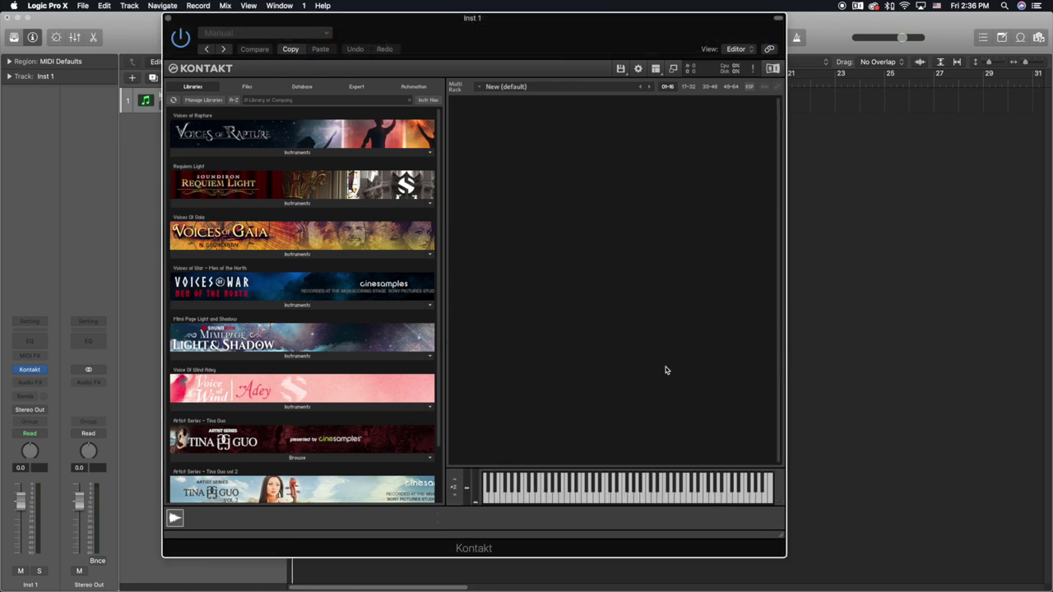
right_click(508, 343)
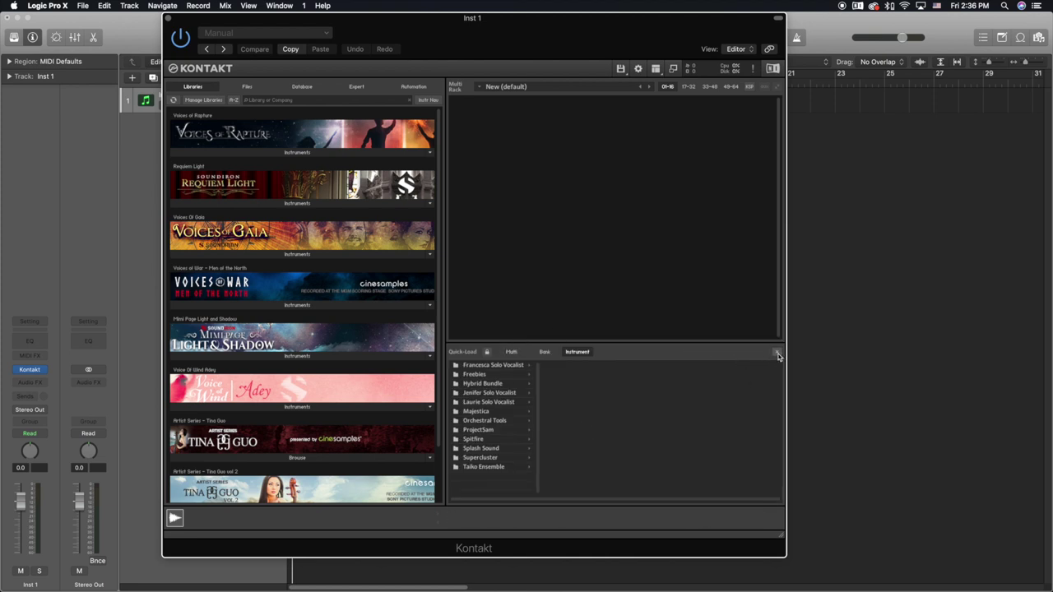
left_click(777, 353)
left_click(655, 70)
left_click(678, 128)
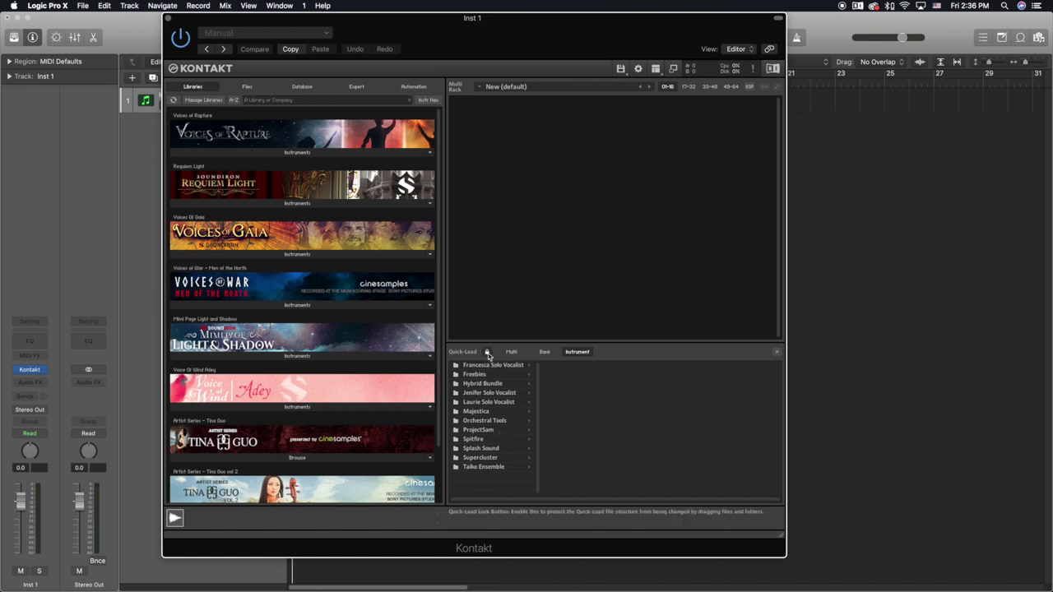
Add a new folder named Frozen Plain to the top level of the Quick-Load instrument list.
right_click(482, 495)
left_click(498, 491)
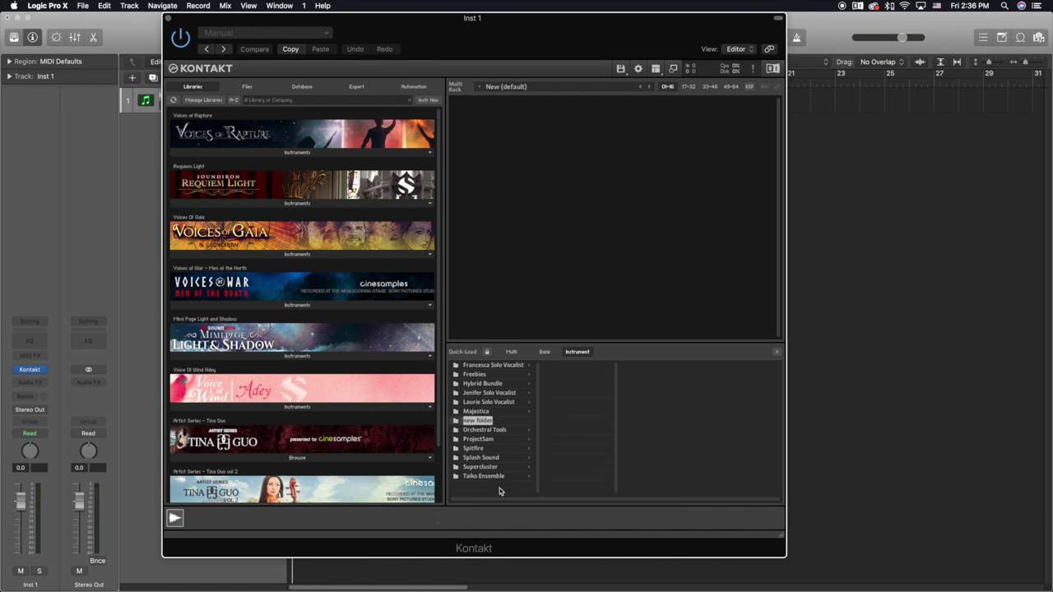
type("Frozen")
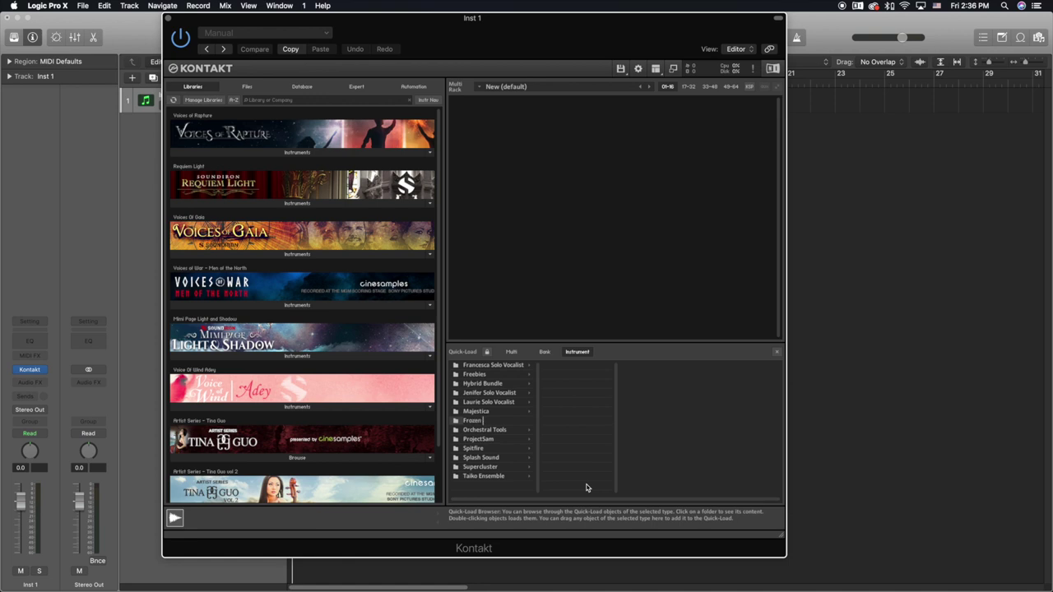
type(" Plain")
key("Return")
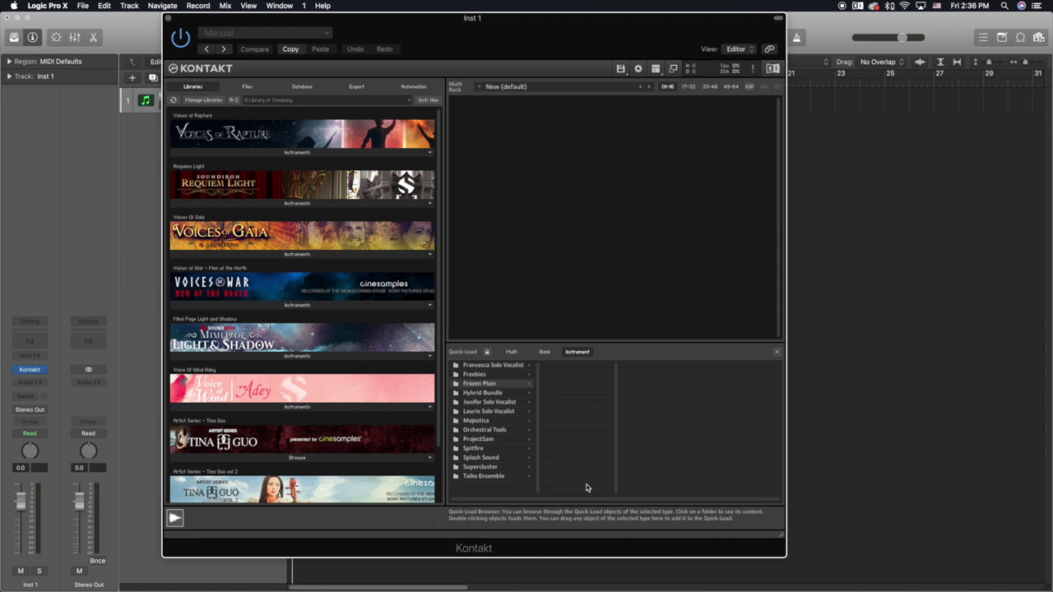
Create a subfolder named Artic Strings inside the Frozen Plain folder in Quick-Load.
right_click(566, 391)
left_click(578, 394)
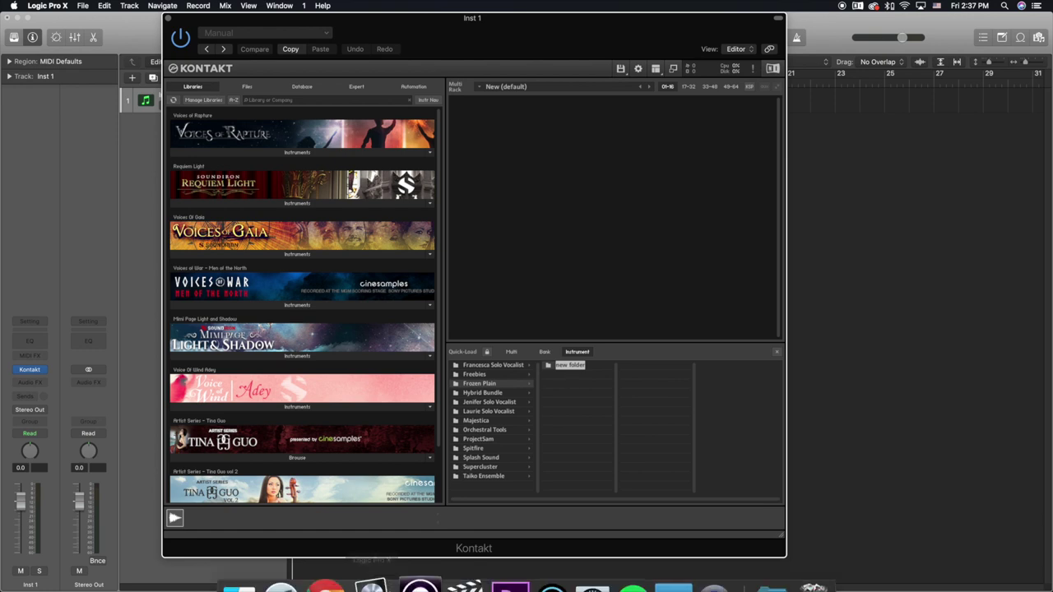
type("A")
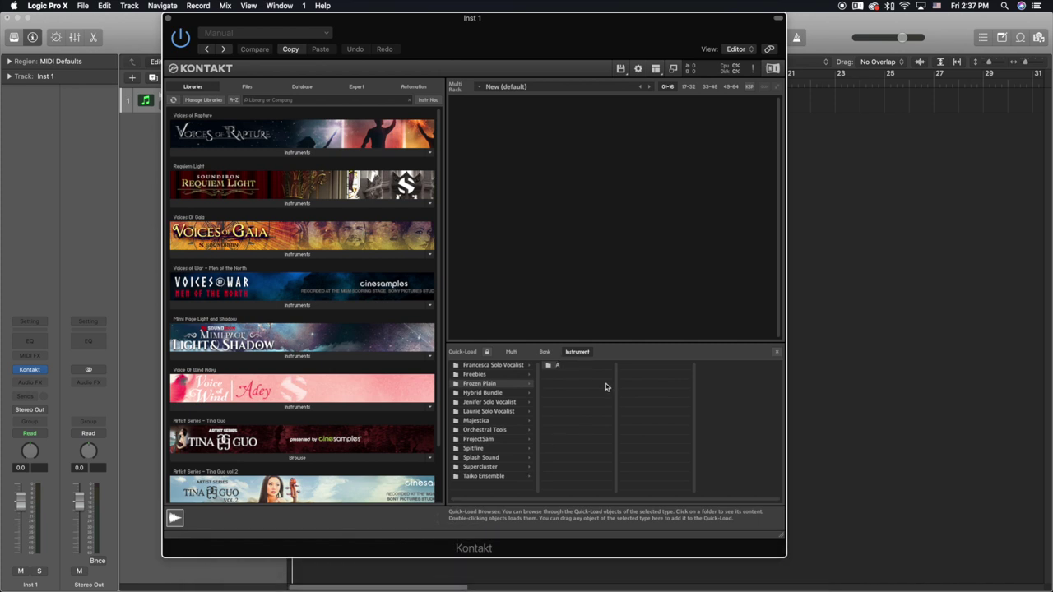
type("rtic Strings")
key("Return")
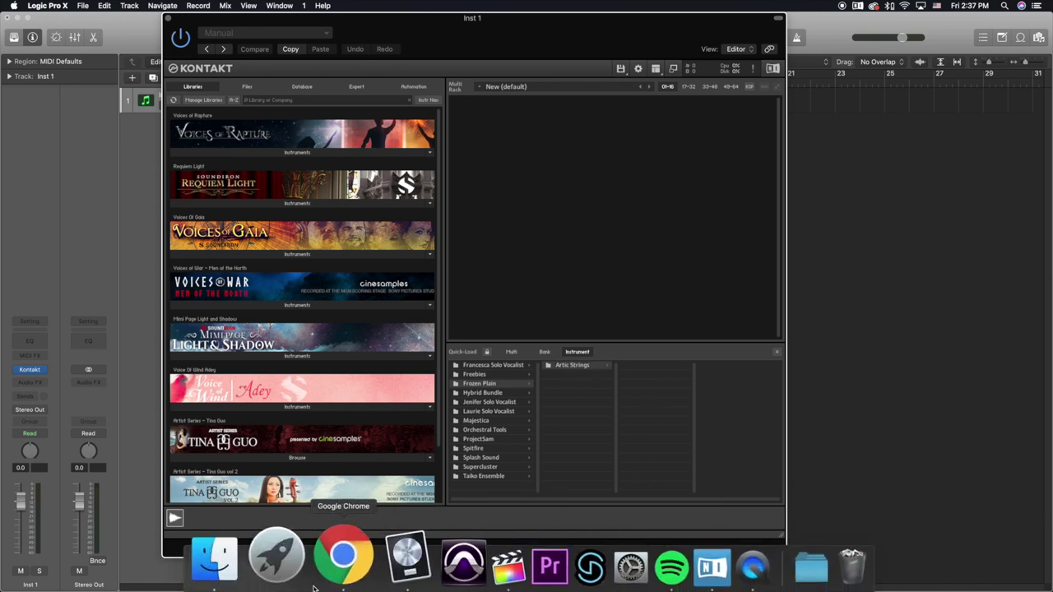
Switch to Finder, place its window beside Kontakt, and open the Frozen Plain folder on the Sample Libraries drive.
left_click(253, 584)
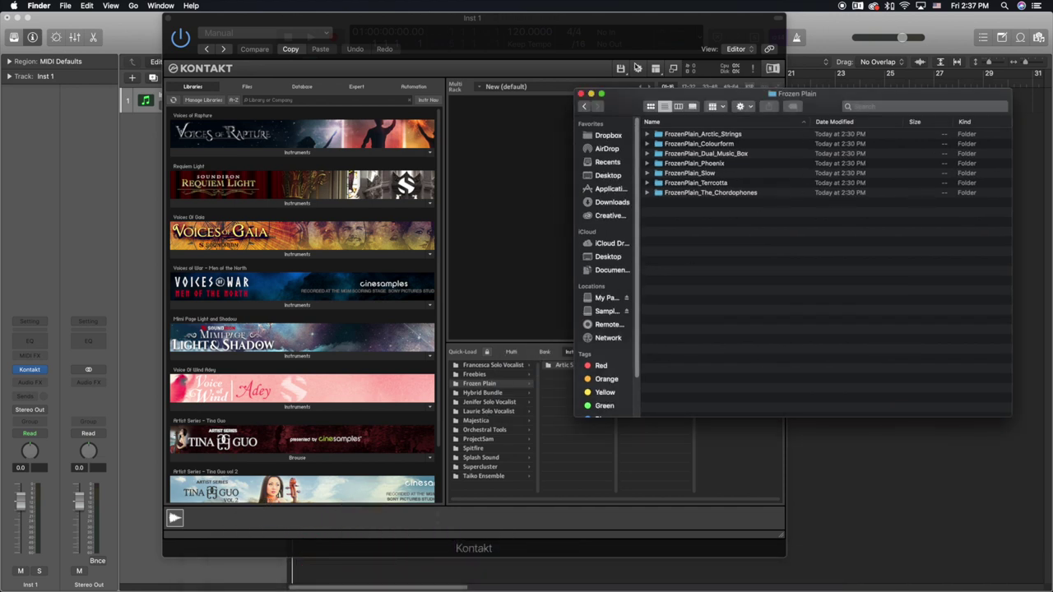
left_click_drag(596, 39, 435, 36)
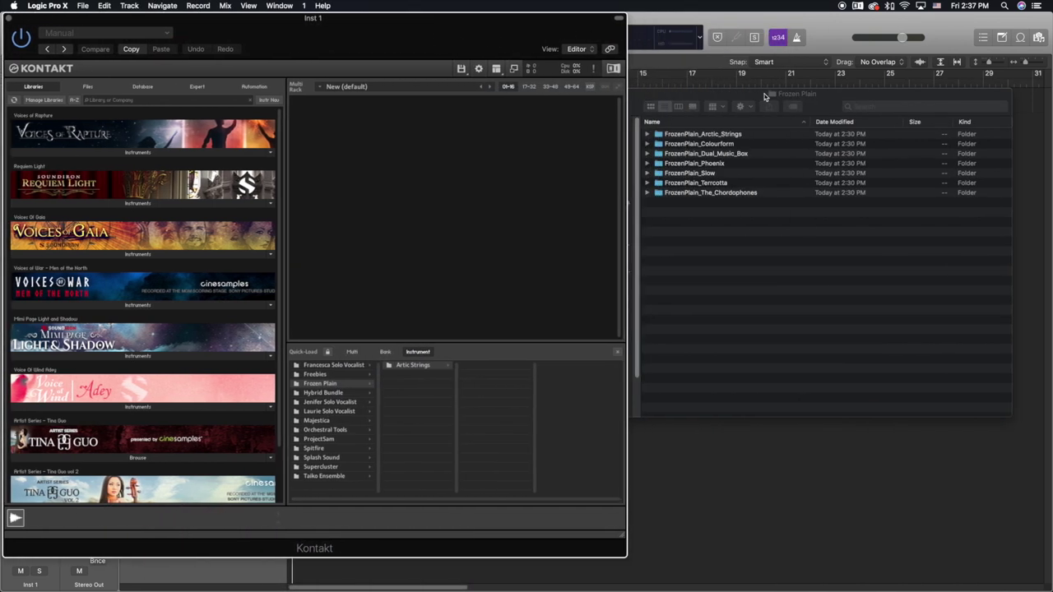
left_click_drag(771, 98, 810, 21)
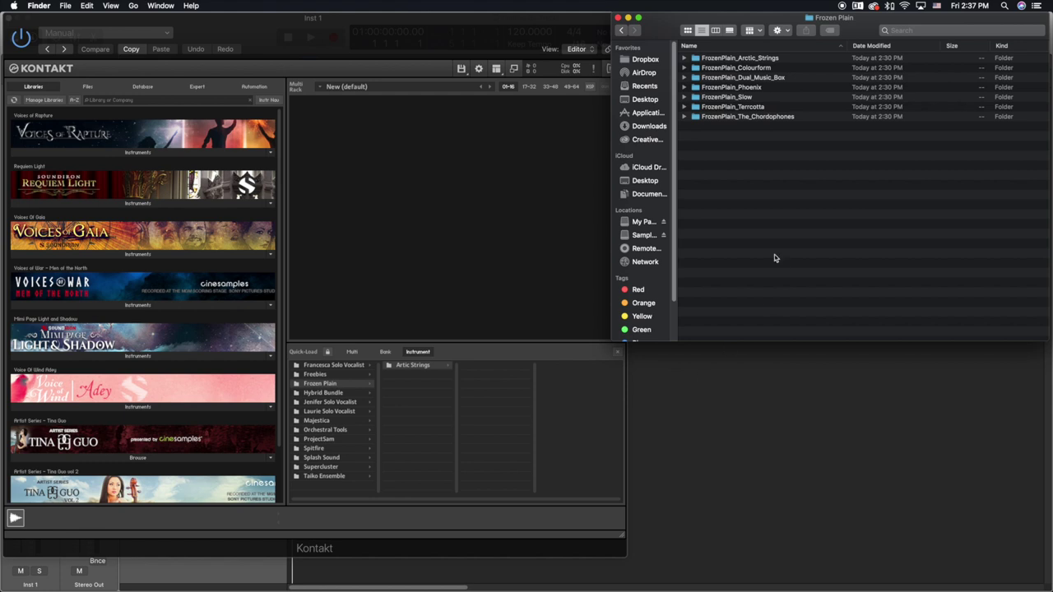
left_click(643, 236)
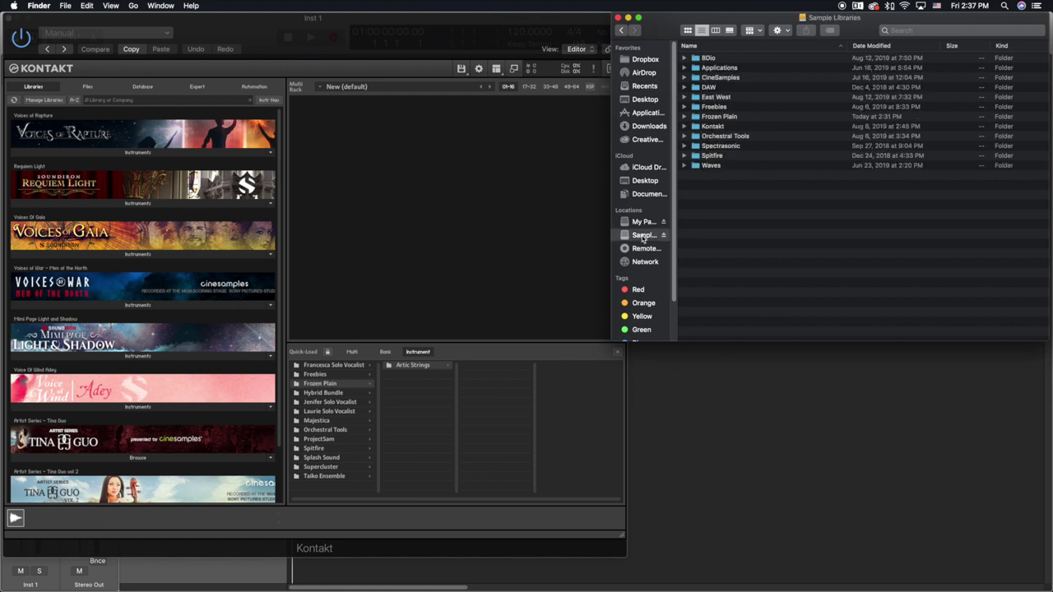
double_click(717, 117)
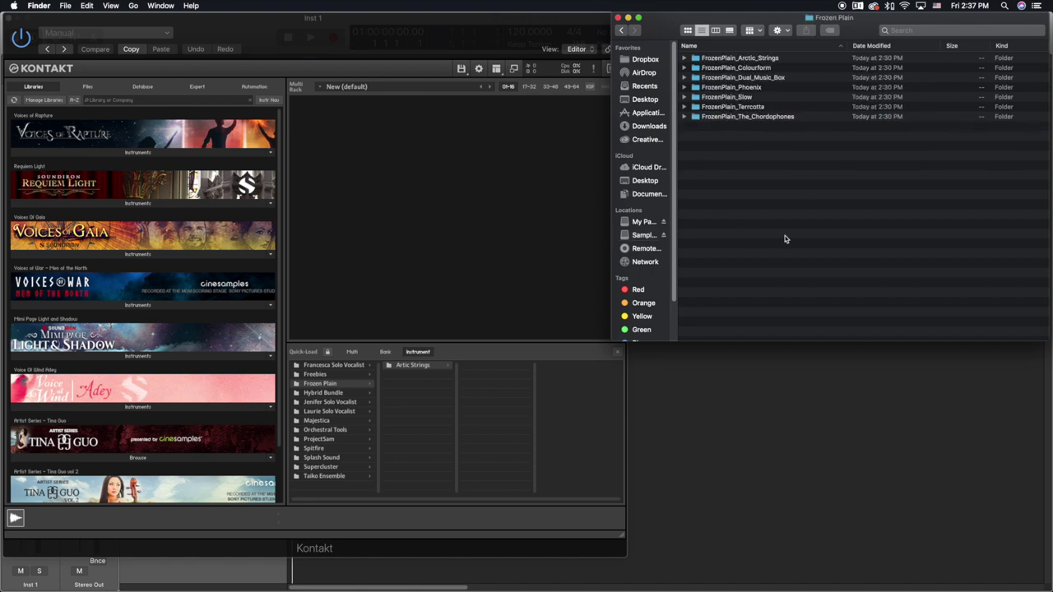
Open the FrozenPlain_Arctic_Strings folder and look through its Arctic Strings Samples and Instruments folders.
left_click(697, 59)
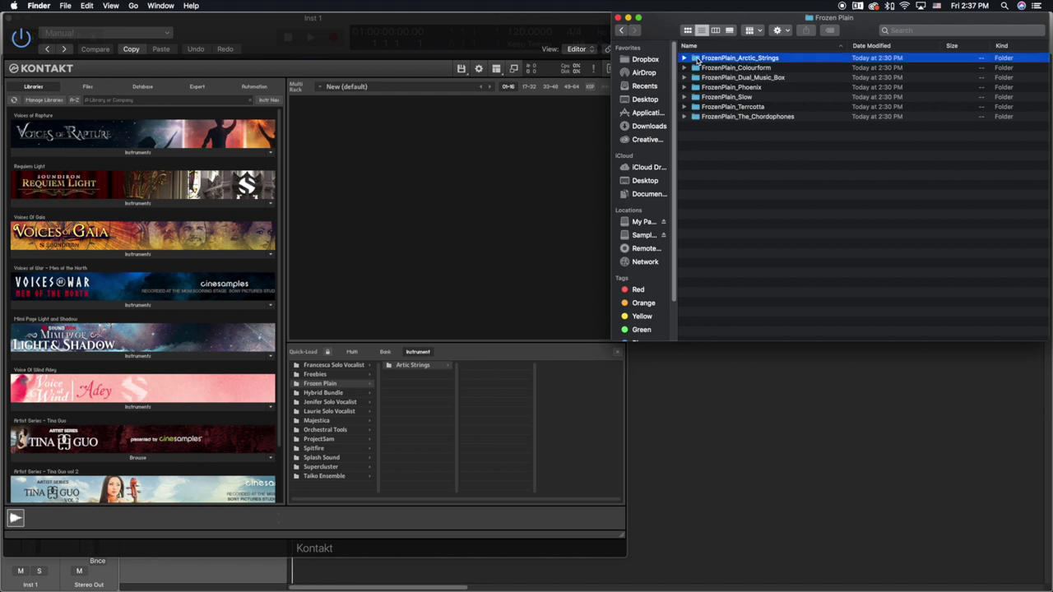
double_click(697, 59)
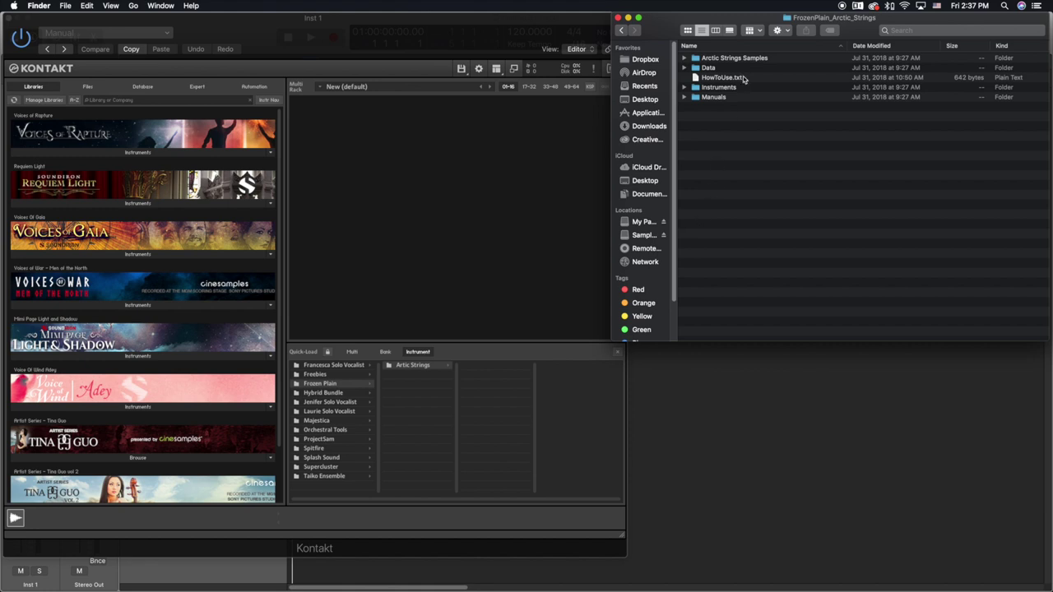
left_click(684, 60)
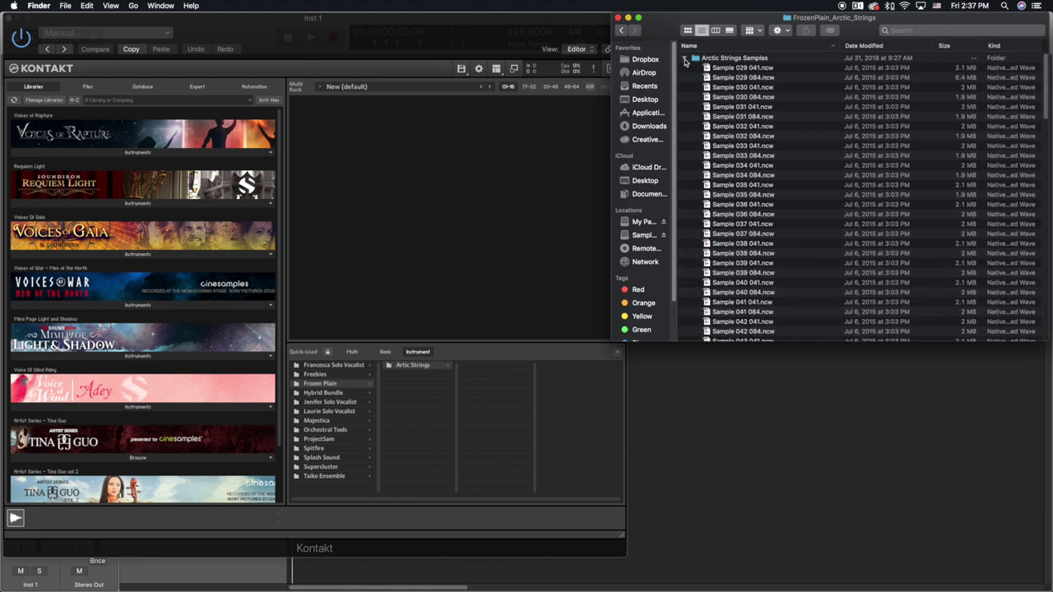
left_click(686, 59)
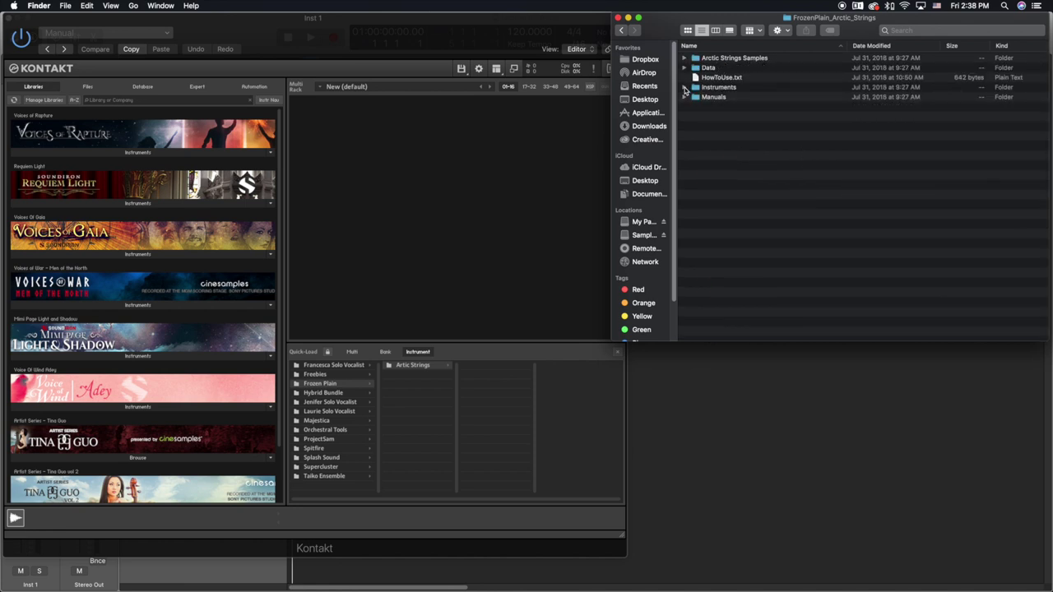
left_click(684, 87)
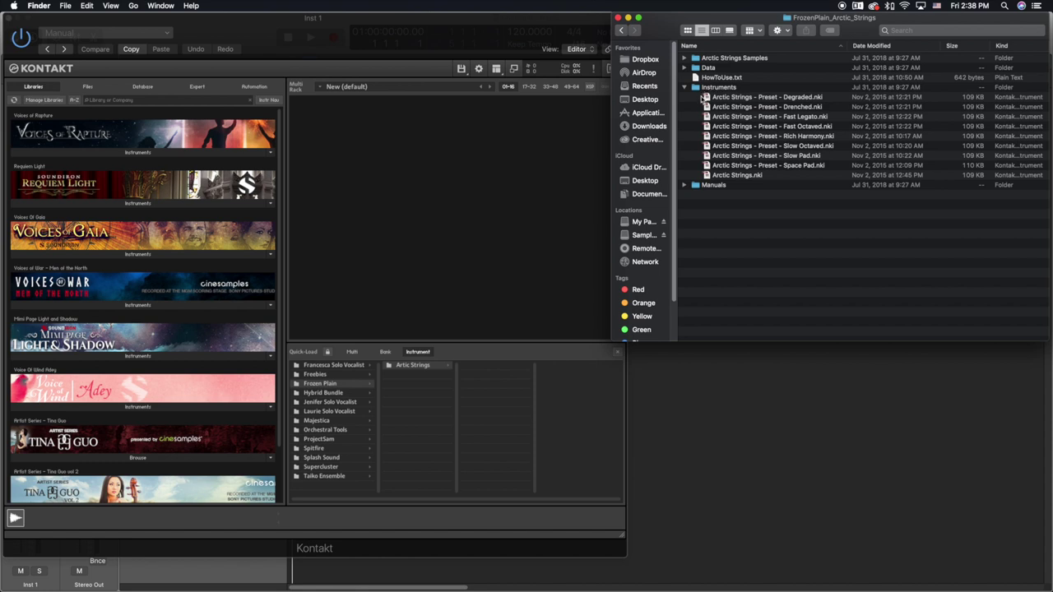
left_click(686, 88)
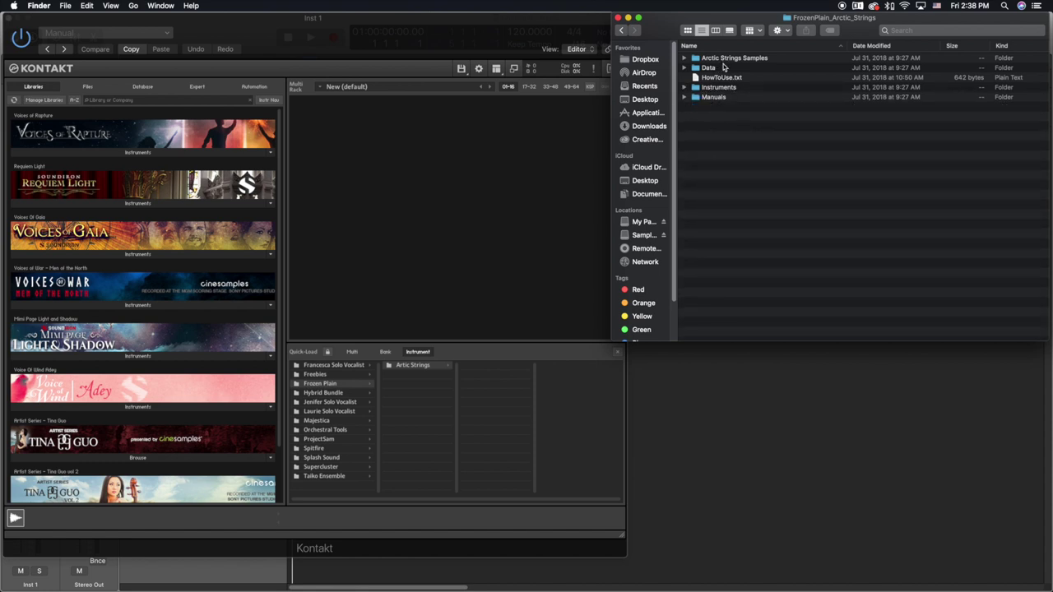
Add the library's Instruments and Arctic Strings Samples folders to the Artic Strings folder in Quick-Load, and put the Finder window away.
left_click_drag(718, 89, 483, 413)
left_click_drag(726, 60, 497, 386)
left_click(628, 18)
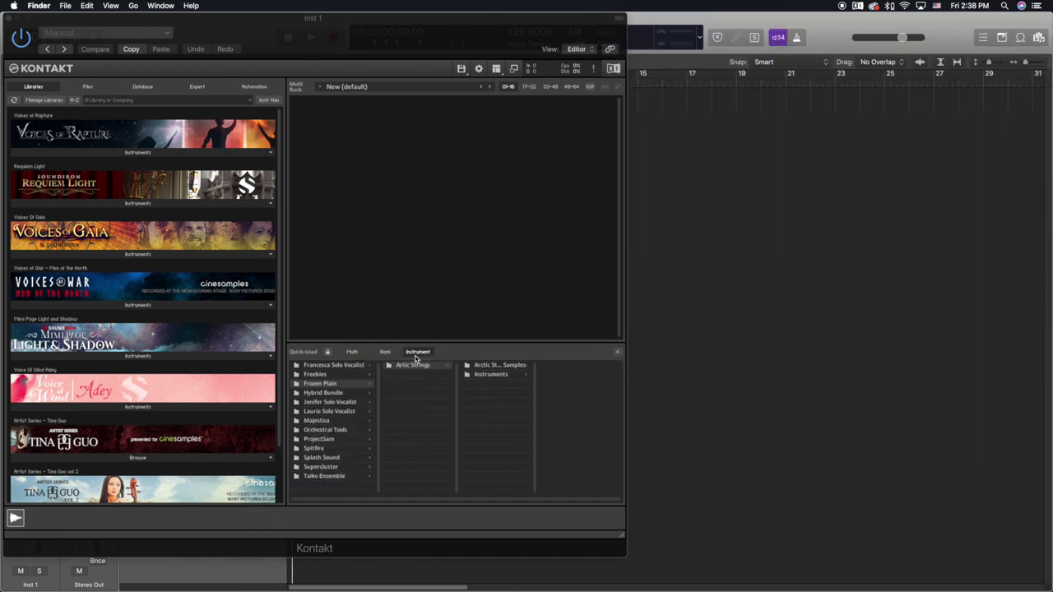
Rename the Artic Strings folder in Quick-Load as Arctic Strings.
right_click(403, 368)
left_click(428, 385)
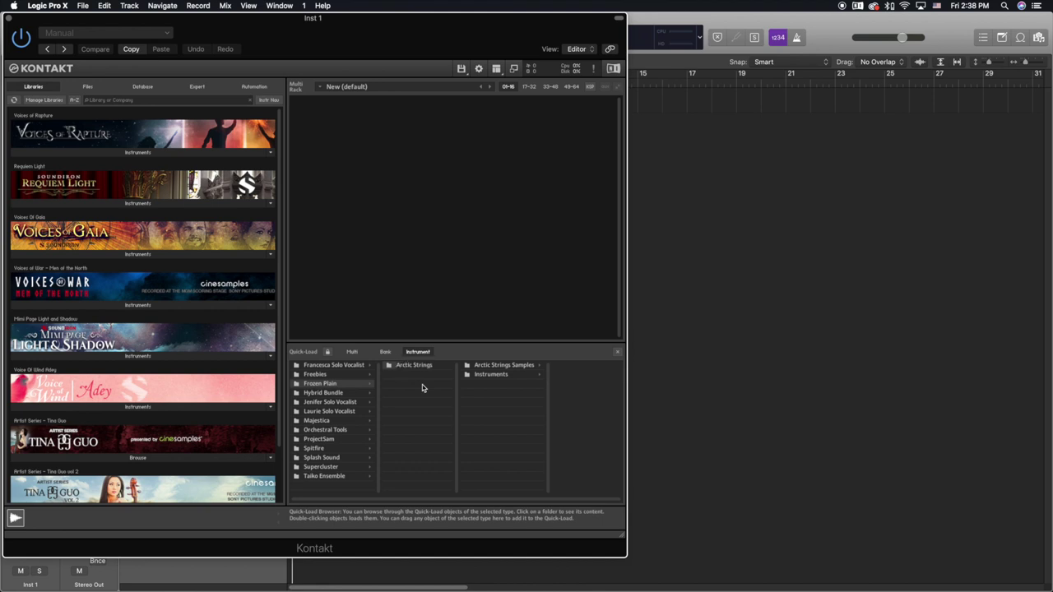
key("Return")
Open the Instruments folder under Arctic Strings in Quick-Load and load Arctic Strings.nki into the empty rack.
left_click(515, 375)
left_click(422, 367)
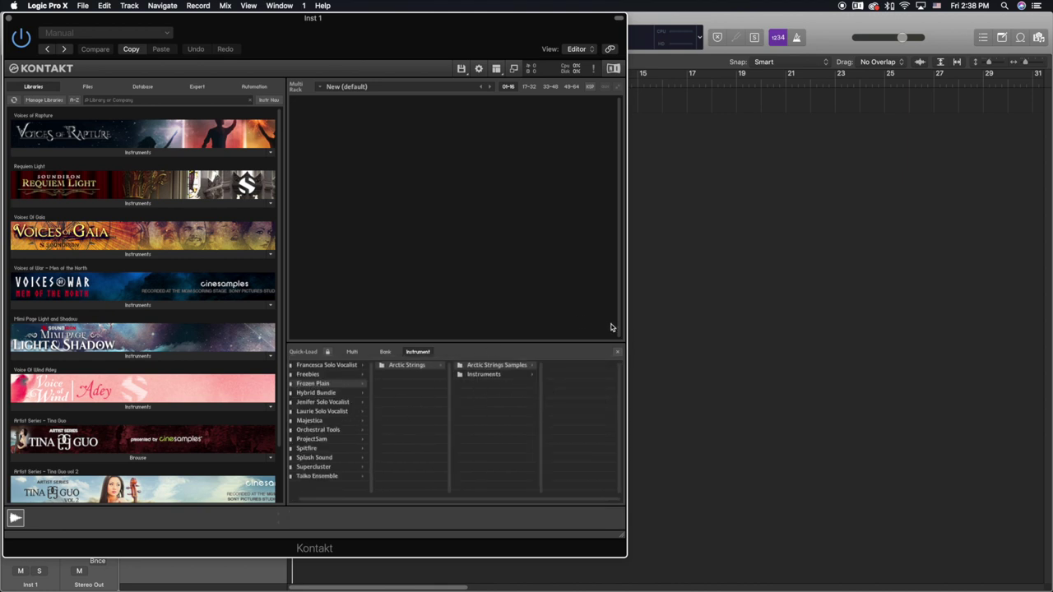
left_click(492, 377)
left_click(488, 377)
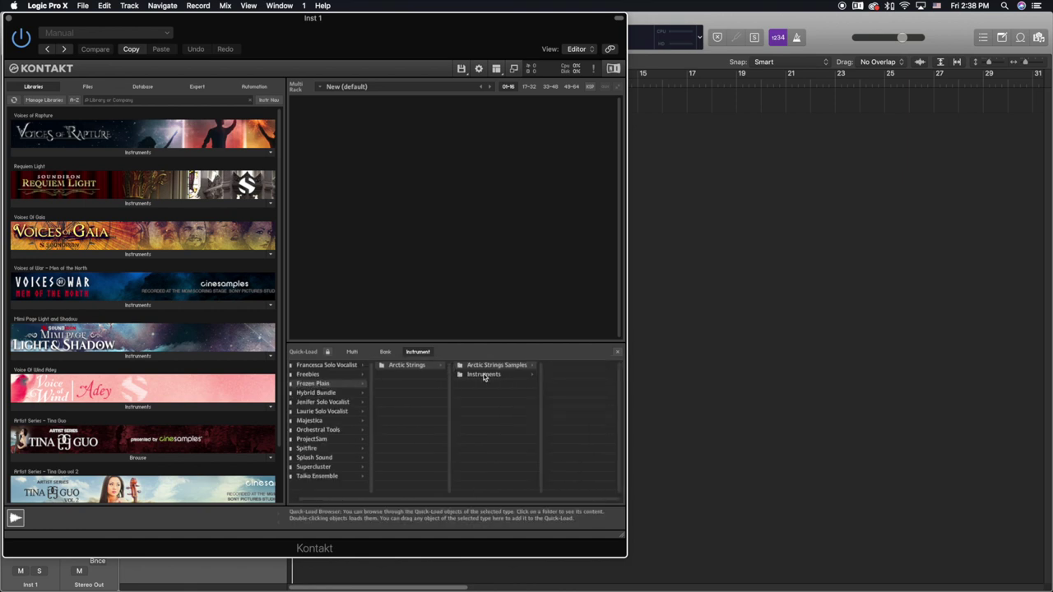
left_click(485, 377)
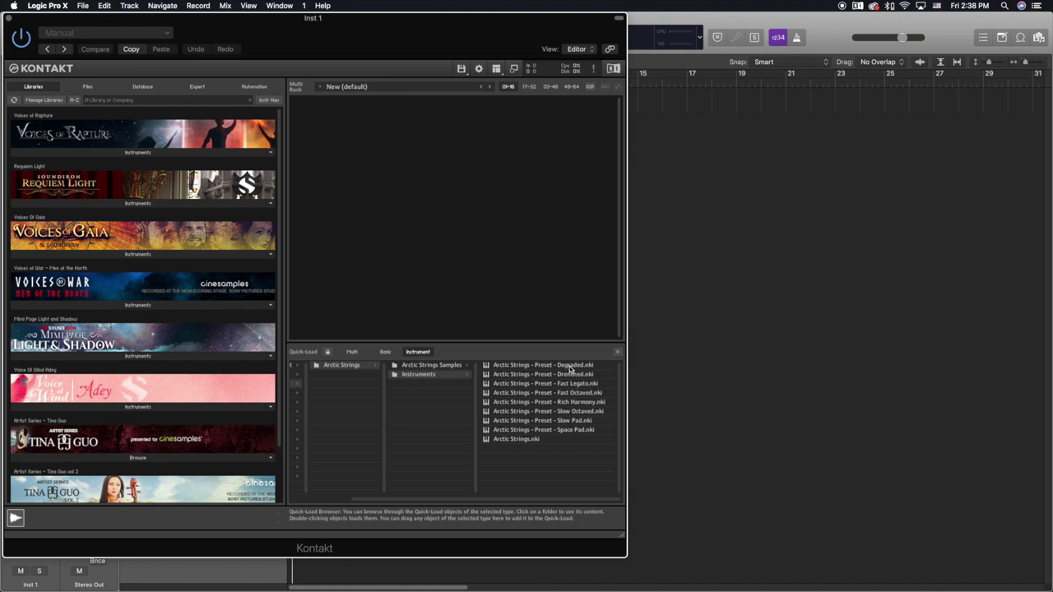
left_click_drag(520, 442, 492, 179)
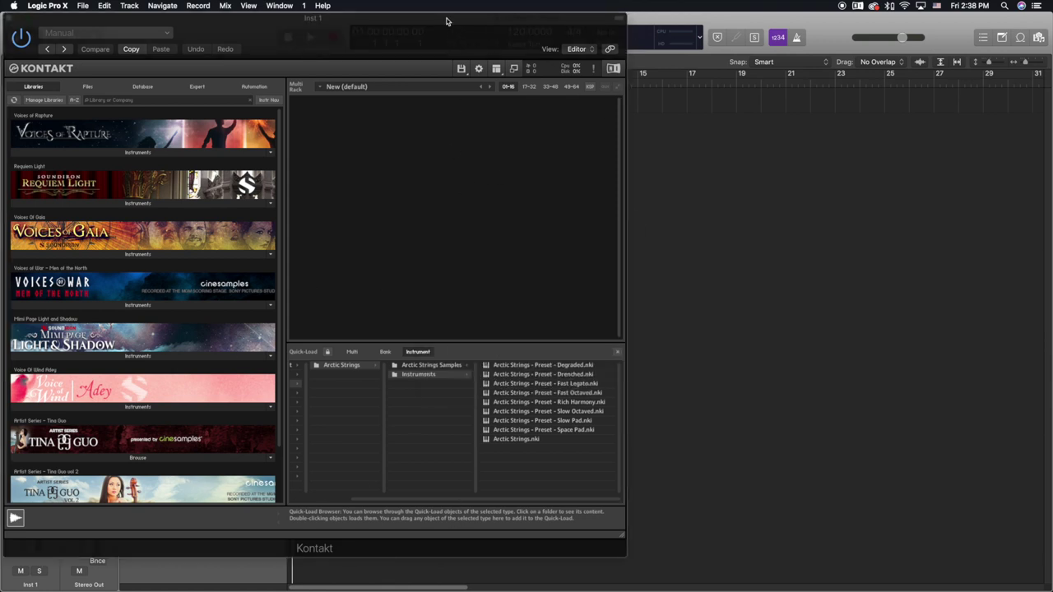
Hide the Quick-Load browser to view the loaded Arctic Strings instrument, and show the browser again.
left_click_drag(446, 21, 536, 20)
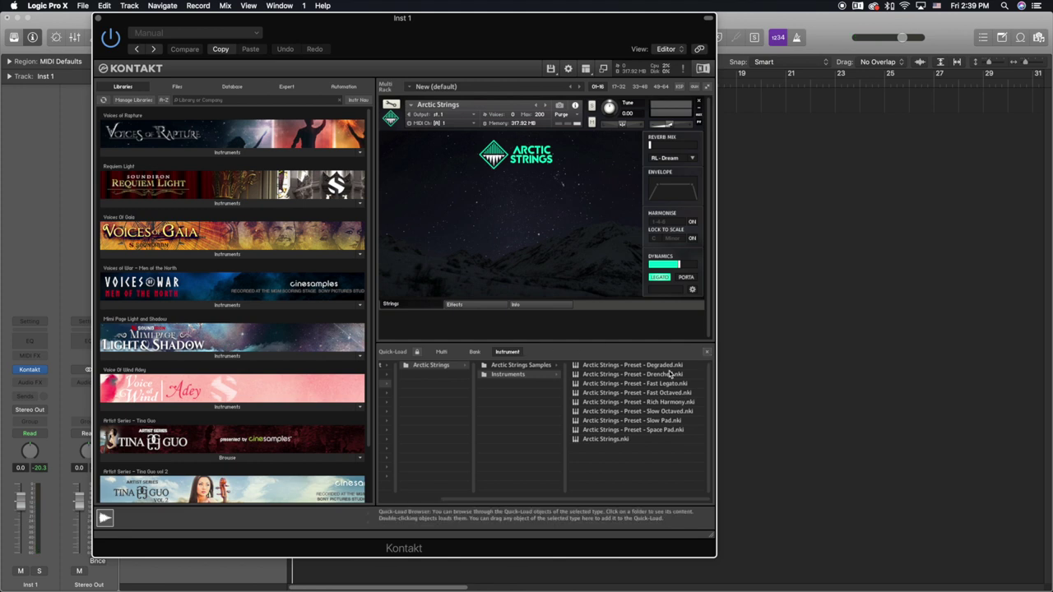
left_click(706, 354)
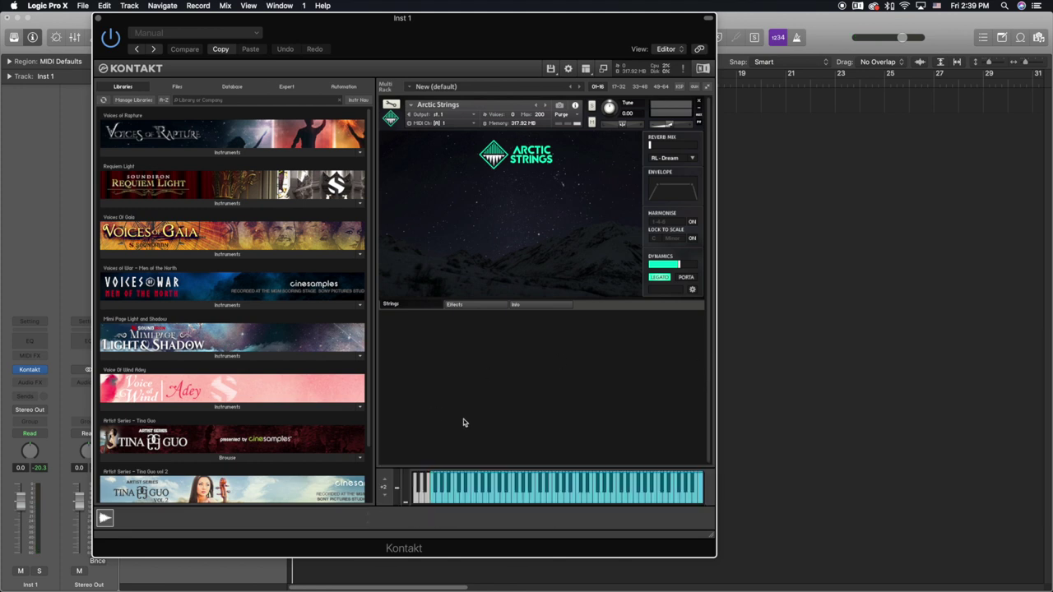
right_click(560, 388)
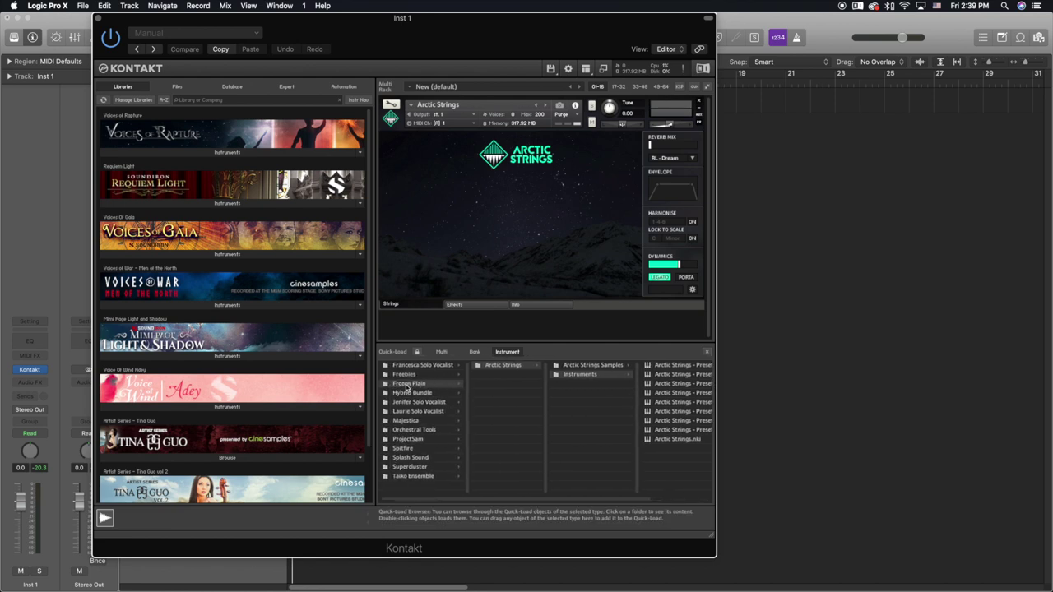
Check the library folder names in Finder and add a folder named Colourform under Frozen Plain in Kontakt's Quick-Load.
right_click(508, 392)
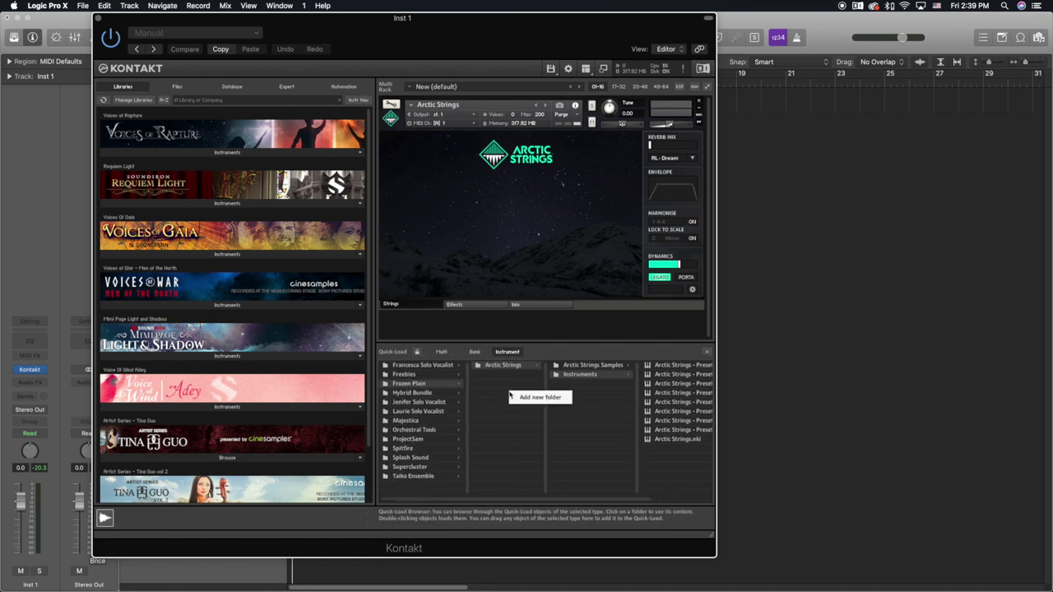
left_click(508, 433)
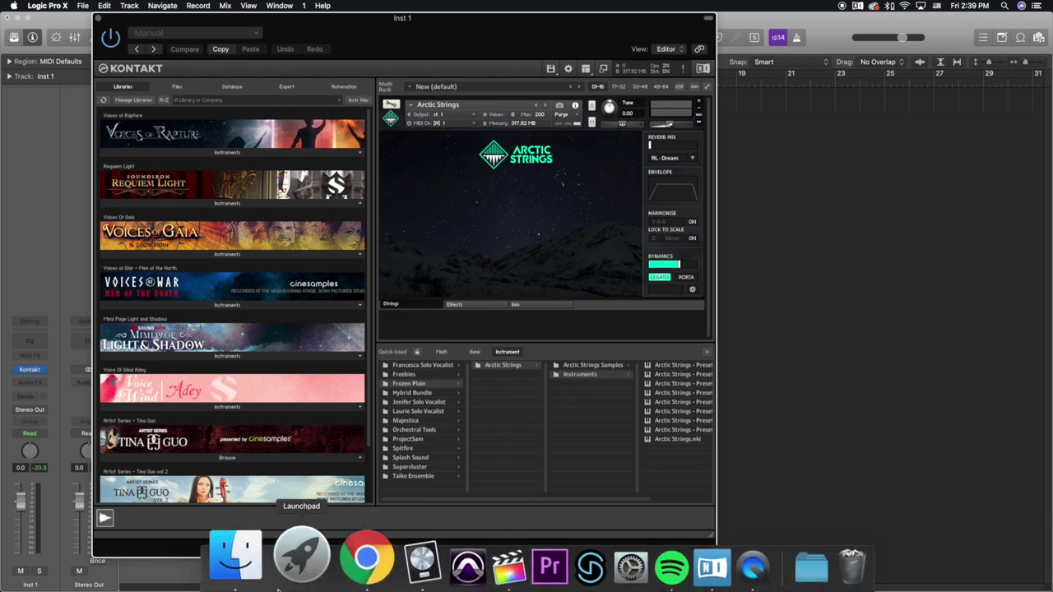
left_click(261, 584)
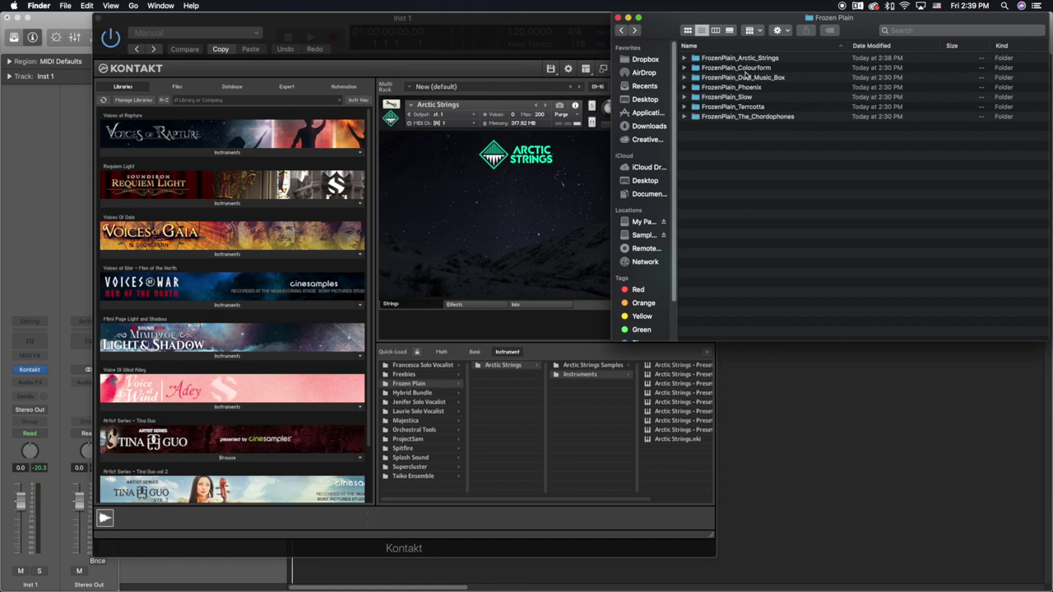
right_click(521, 403)
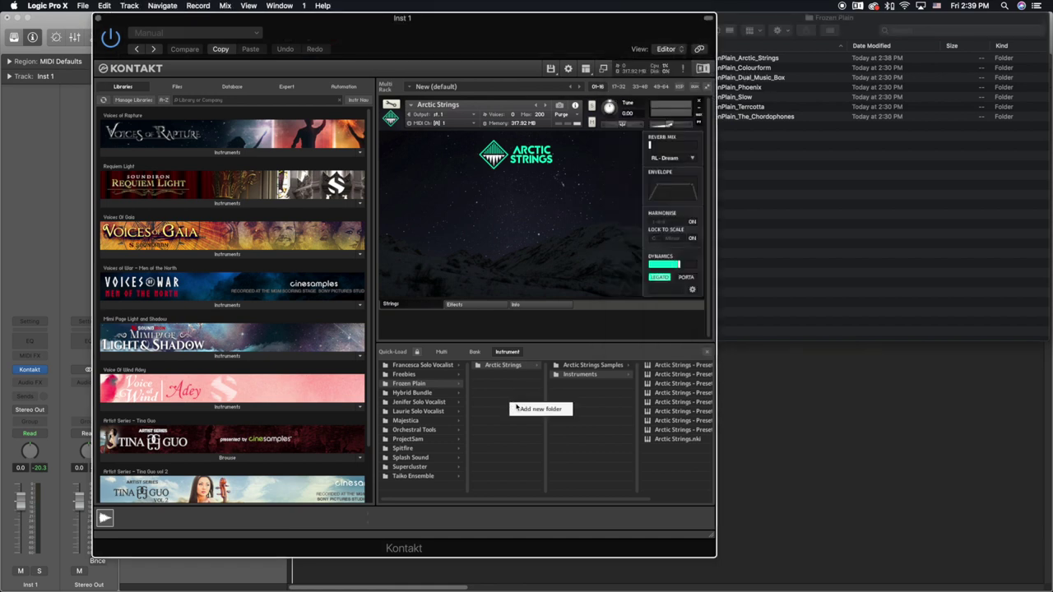
left_click(538, 410)
type("Colourform")
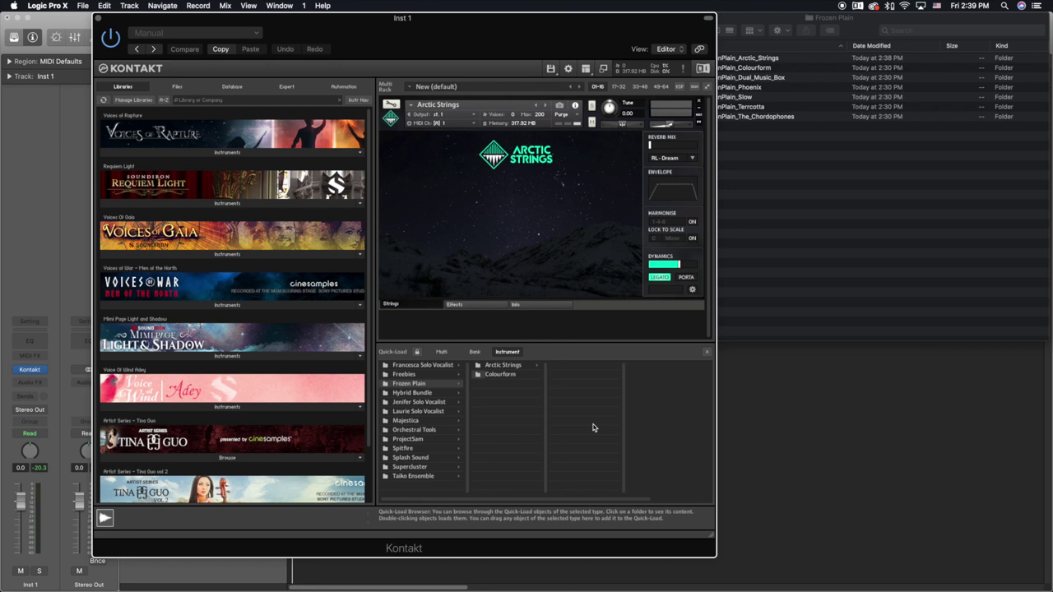
key("Return")
Add the Colourform Samples and Instruments folders from FrozenPlain_Colourform to the Colourform folder in Quick-Load, and put the Finder window away.
double_click(781, 67)
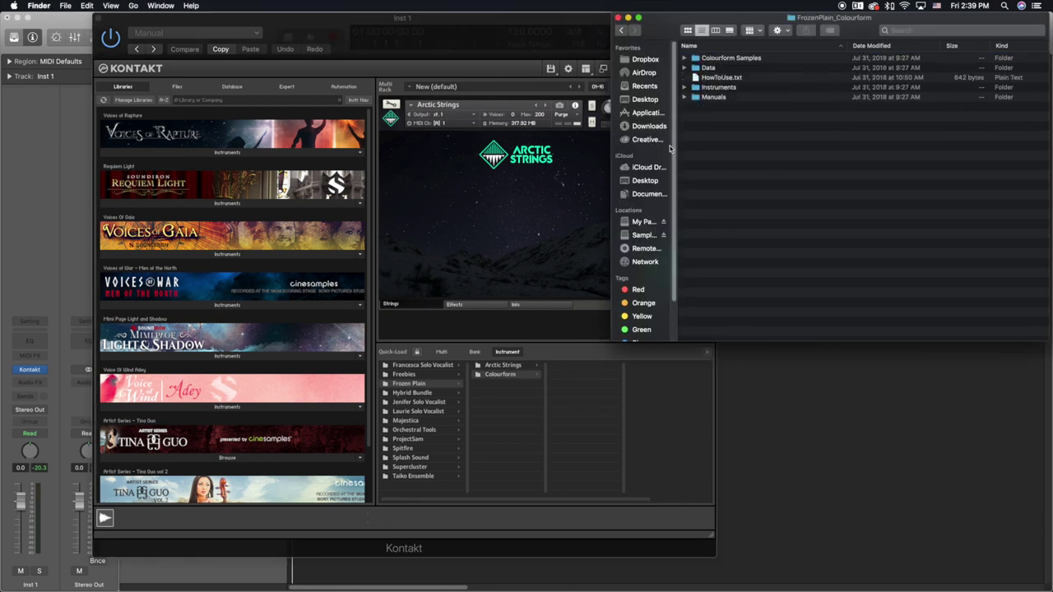
left_click_drag(743, 59, 588, 375)
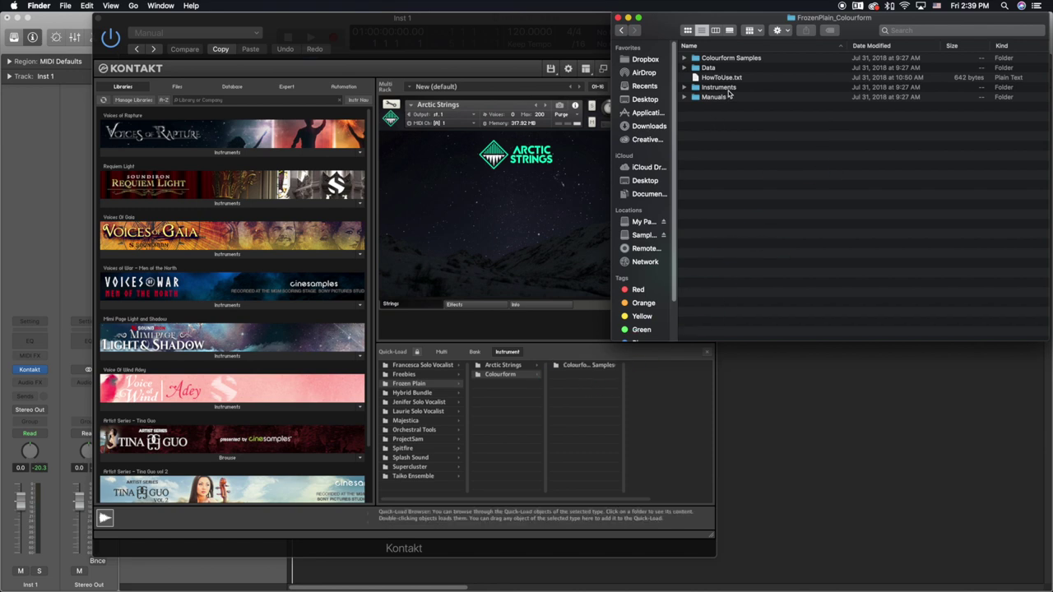
left_click_drag(728, 93, 600, 407)
left_click(629, 18)
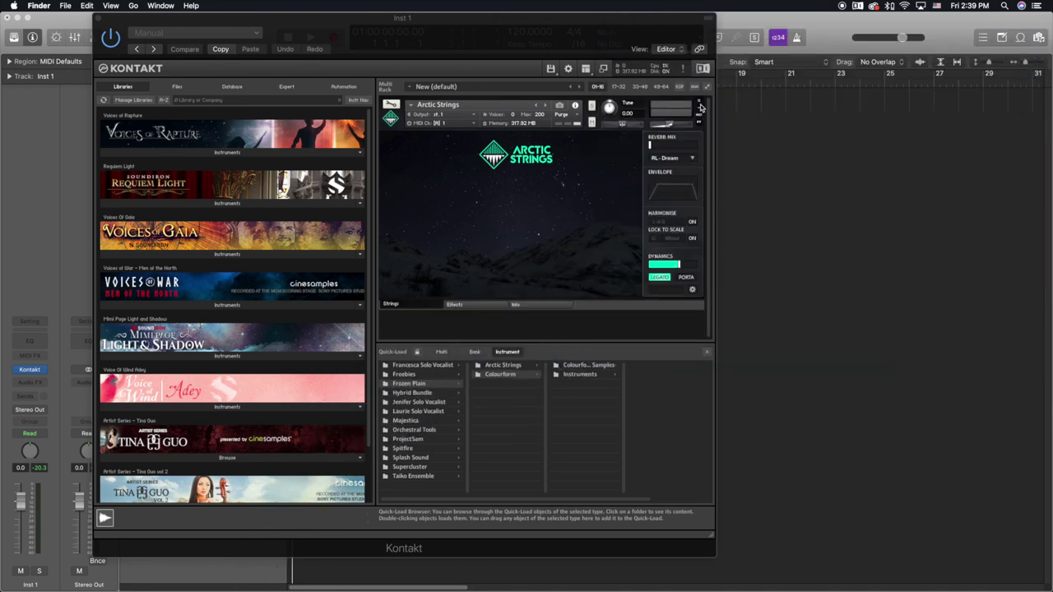
Remove Arctic Strings from the rack and load Colourform - Bowed Bowls.nki from the Colourform Instruments folder in Quick-Load.
left_click(699, 101)
left_click(574, 375)
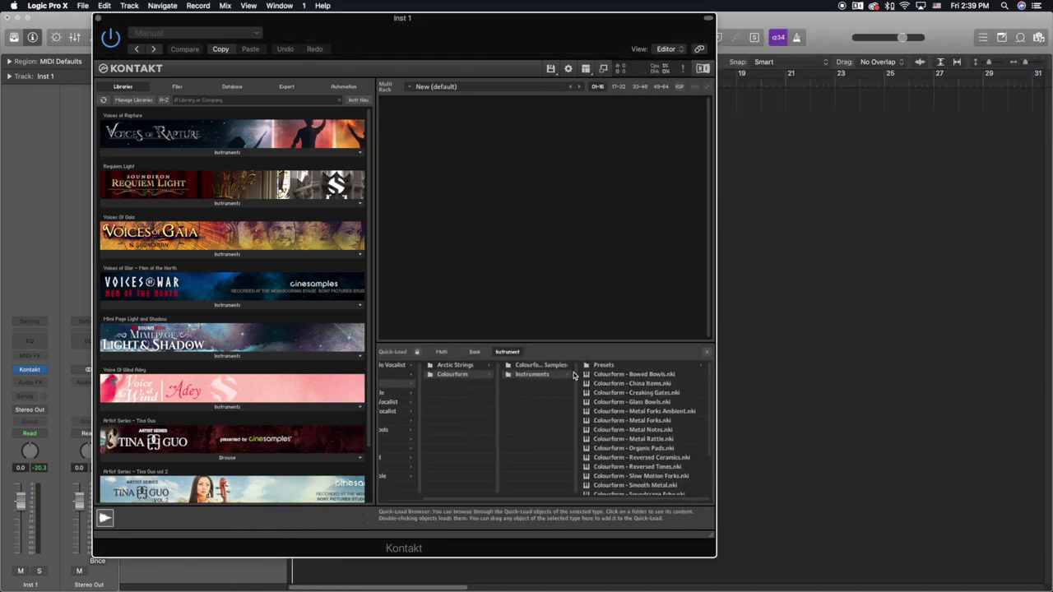
scroll(625, 374, "down", 5)
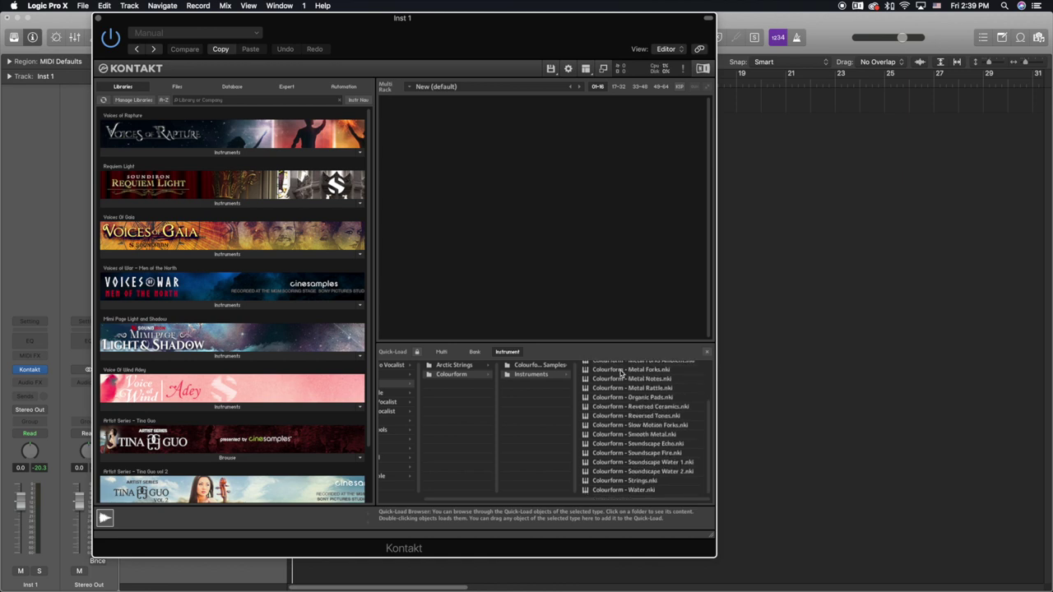
scroll(622, 372, "up", 5)
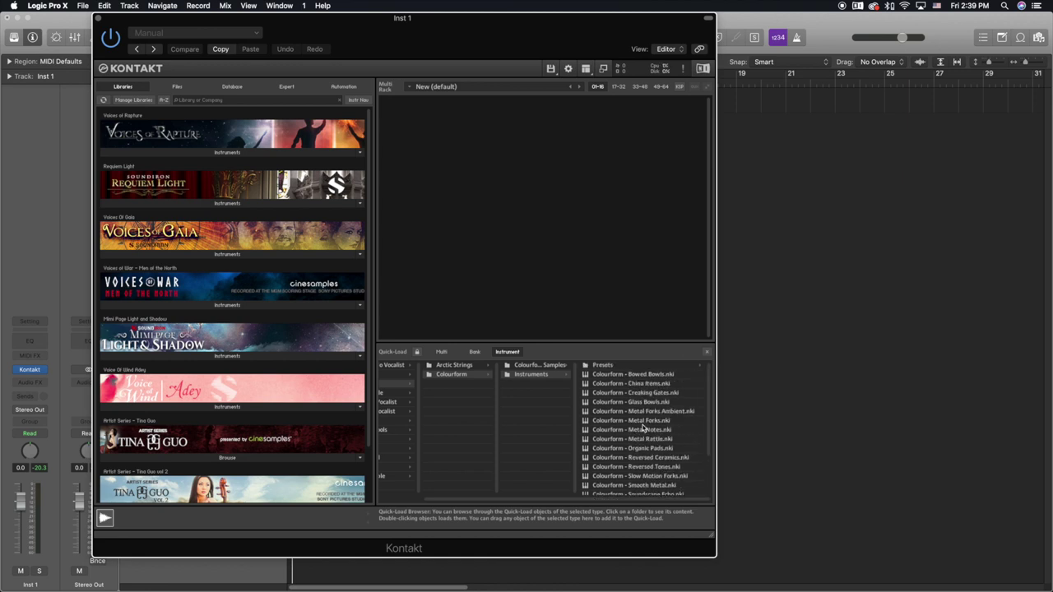
double_click(635, 375)
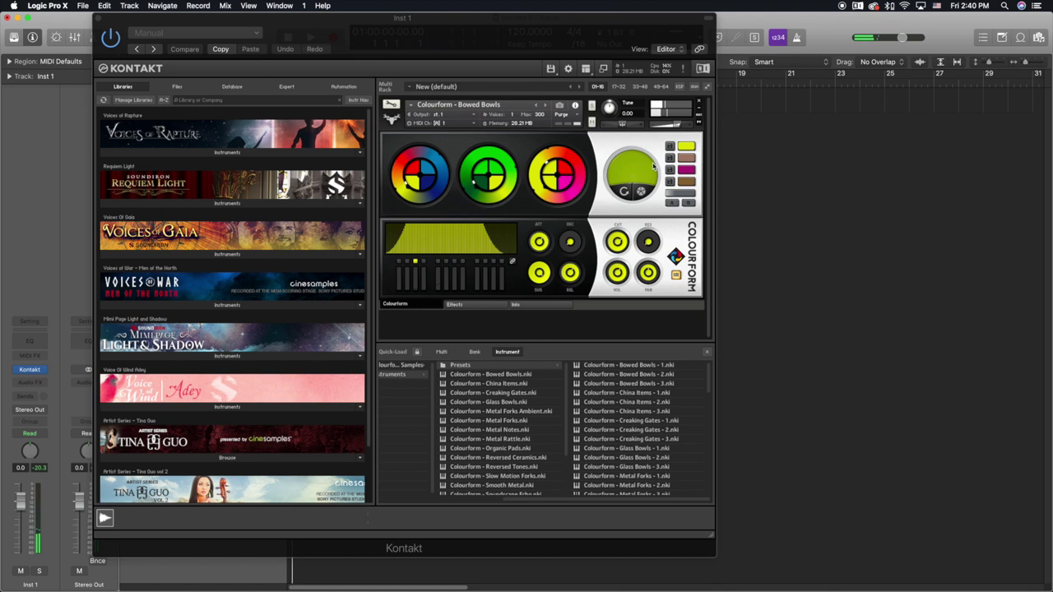
Go back to the Frozen Plain folder level in Quick-Load and close the Quick-Load browser.
left_click(705, 359)
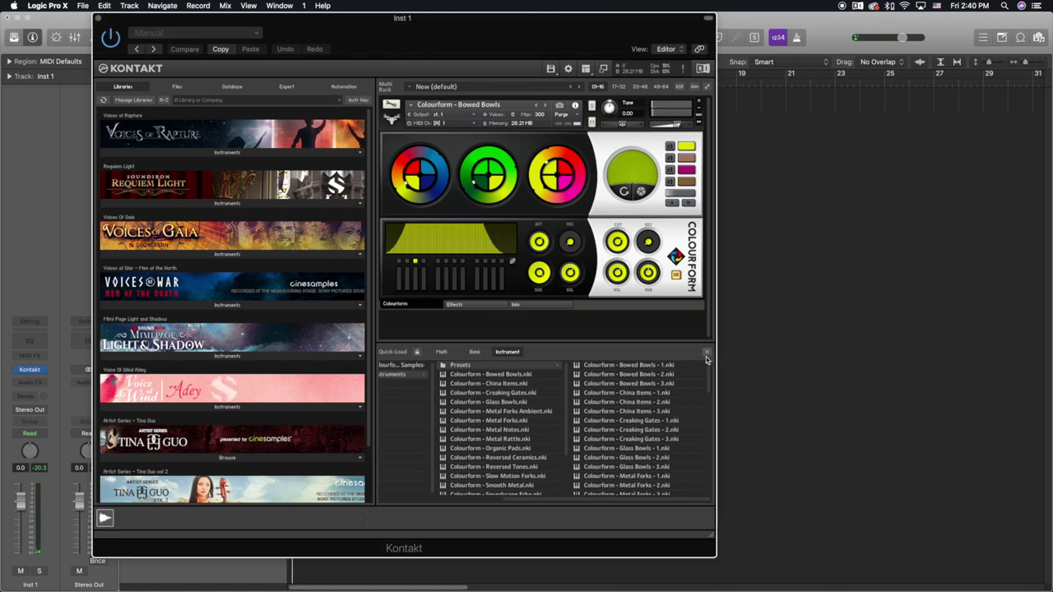
left_click_drag(564, 499, 381, 490)
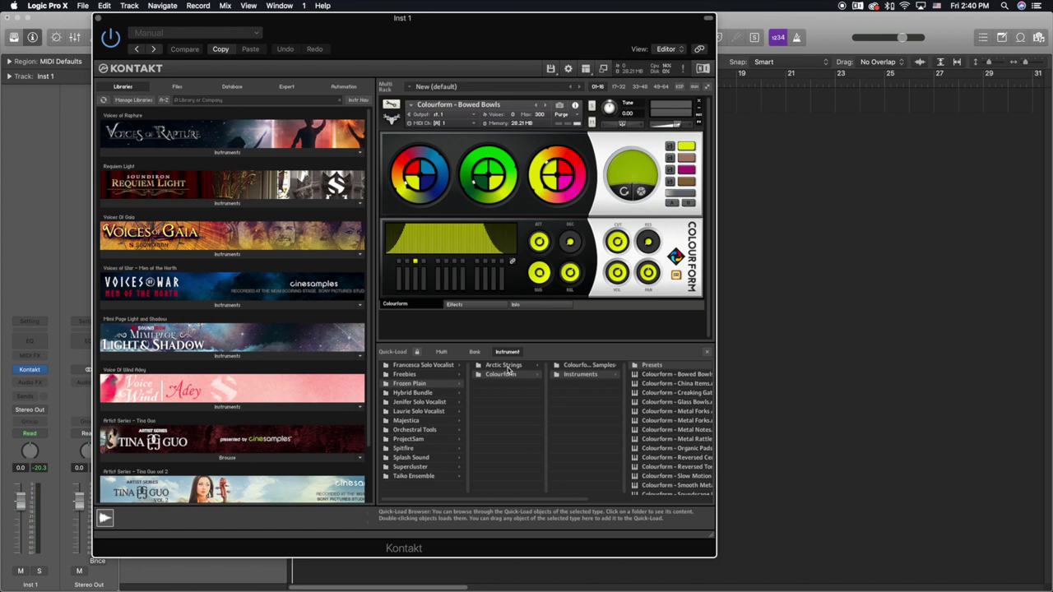
left_click(706, 353)
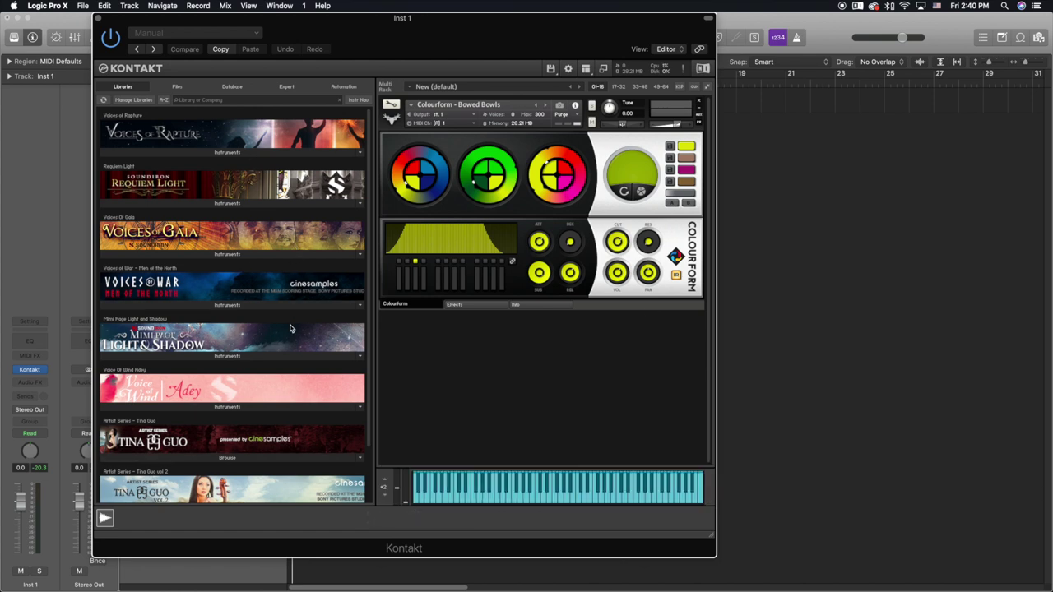
Look through the library banners in Kontakt's Libraries browser.
scroll(289, 329, "down", 2)
scroll(290, 329, "up", 2)
left_click_drag(403, 31, 450, 24)
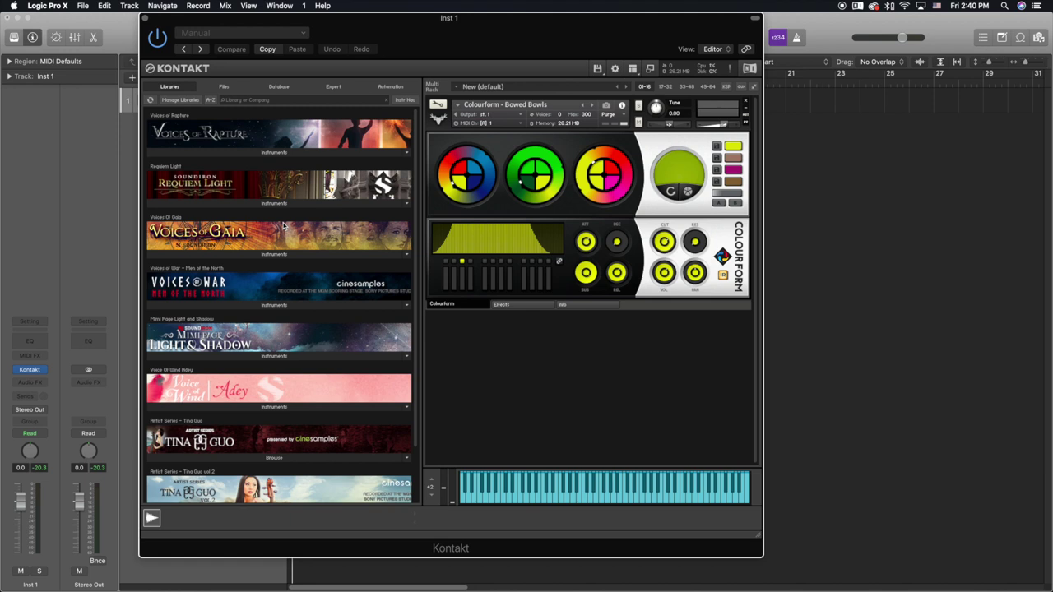
left_click_drag(450, 38, 479, 38)
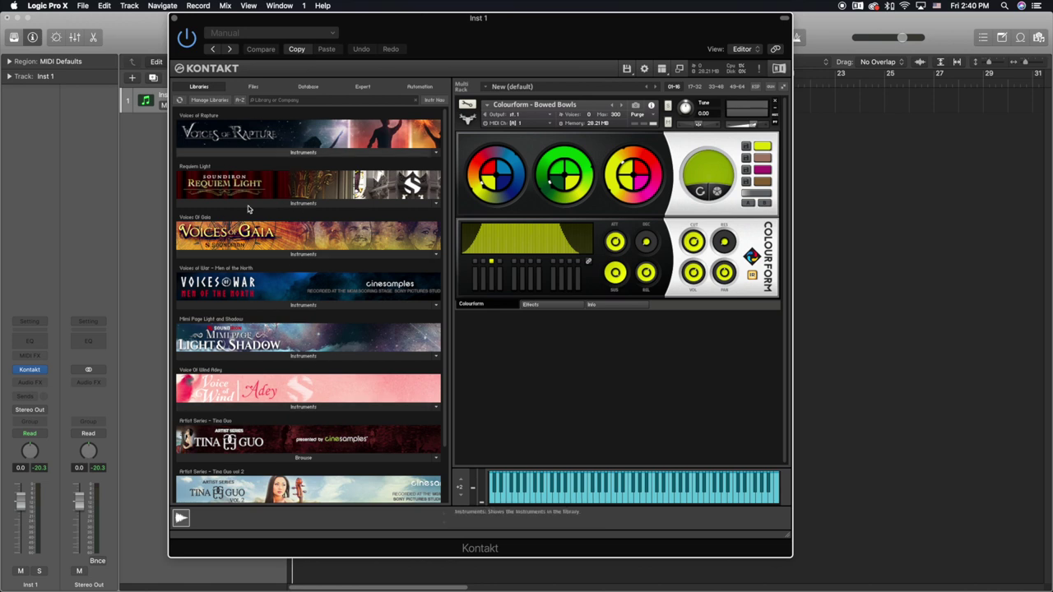
scroll(334, 425, "down", 3)
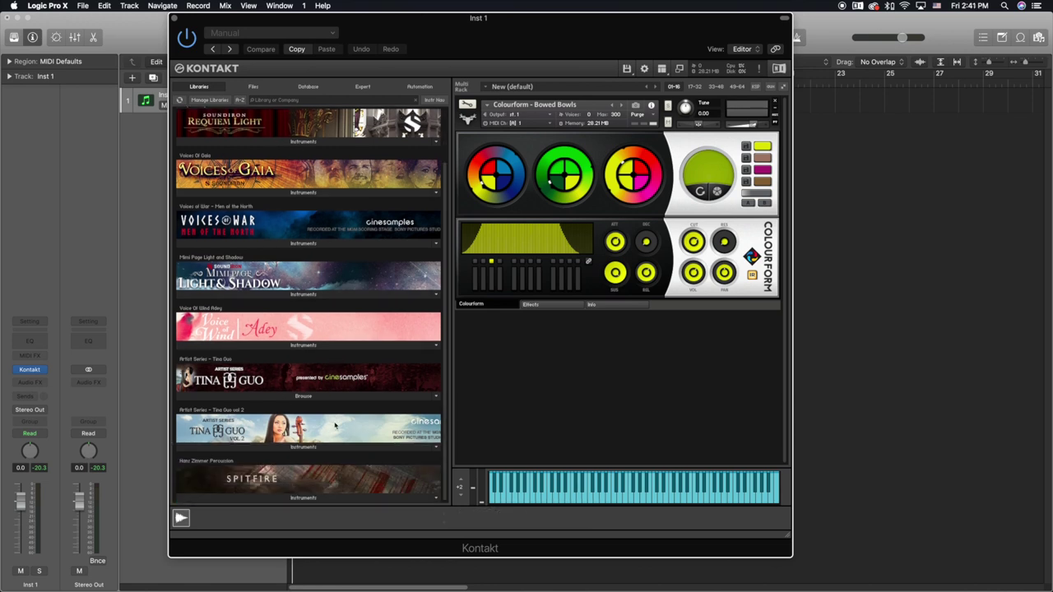
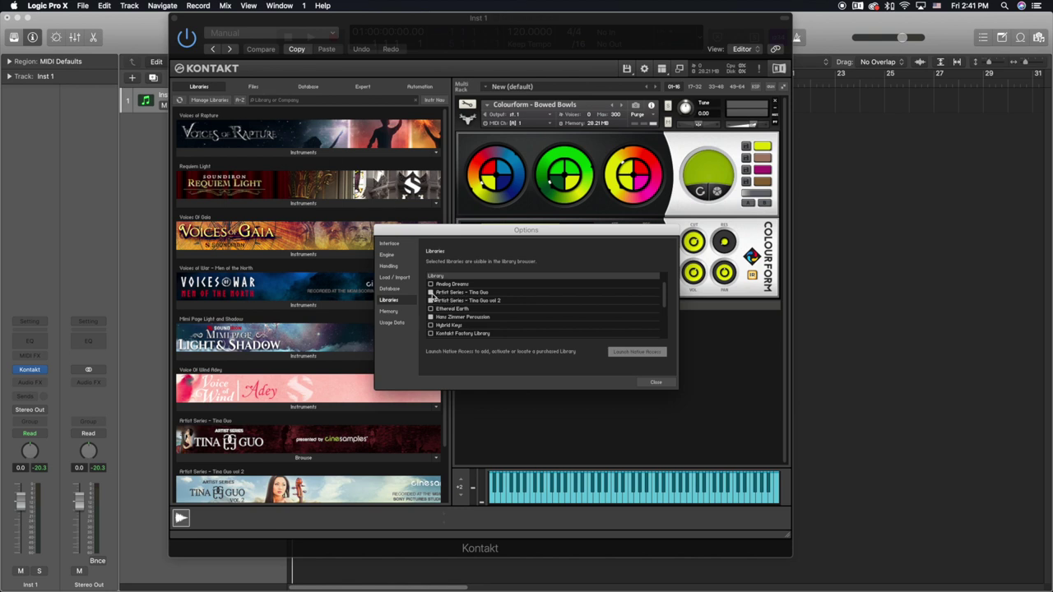
Toggle the browser visibility of Artist Series - Tina Guo, Tina Guo vol 2 and Hans Zimmer Percussion, restore them, and close the options.
left_click(430, 292)
left_click(430, 300)
left_click(430, 317)
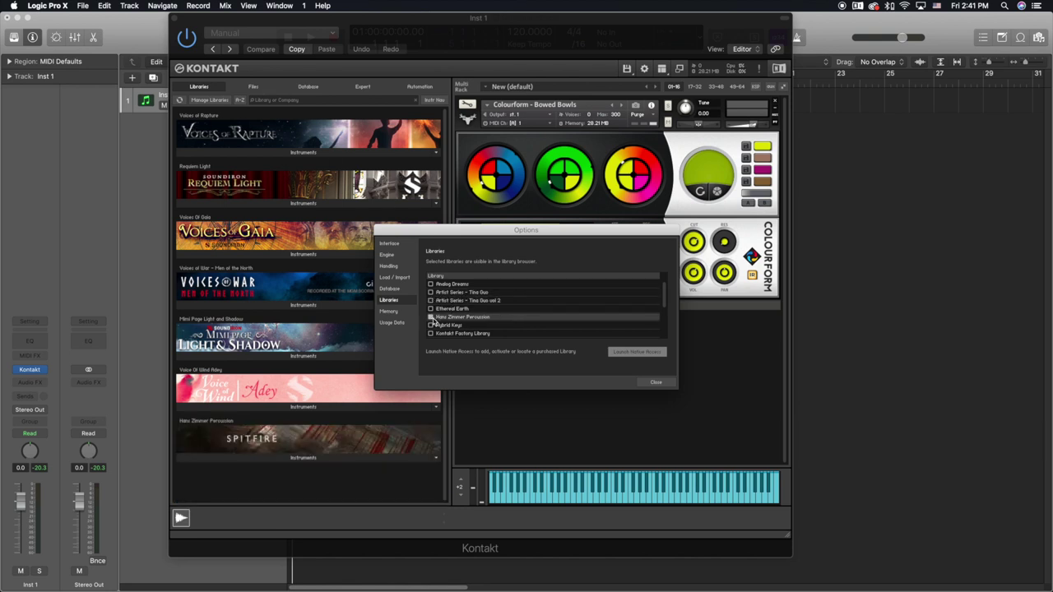
left_click(430, 300)
left_click(430, 292)
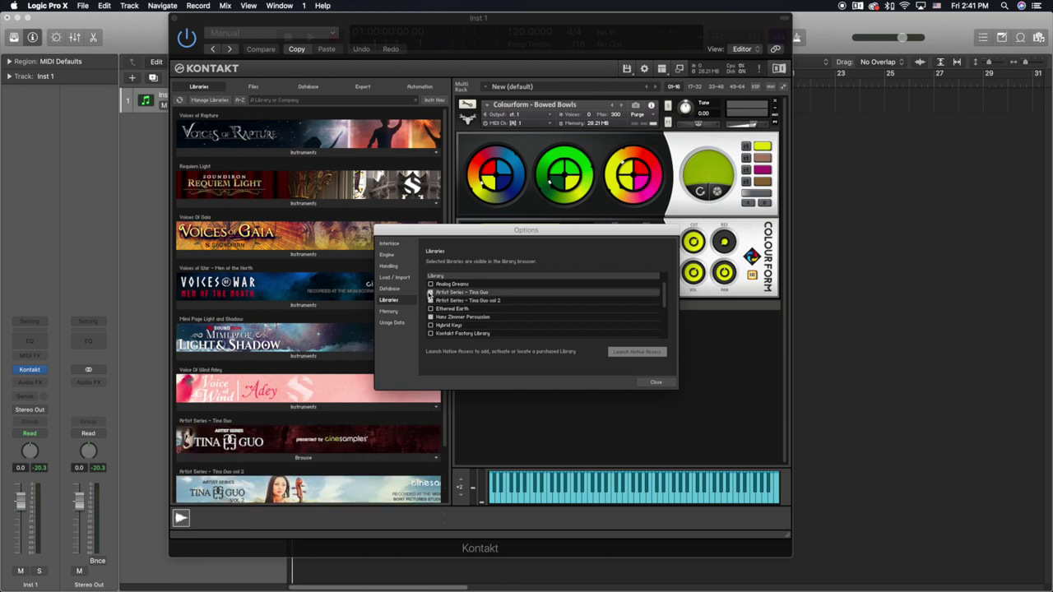
left_click(656, 383)
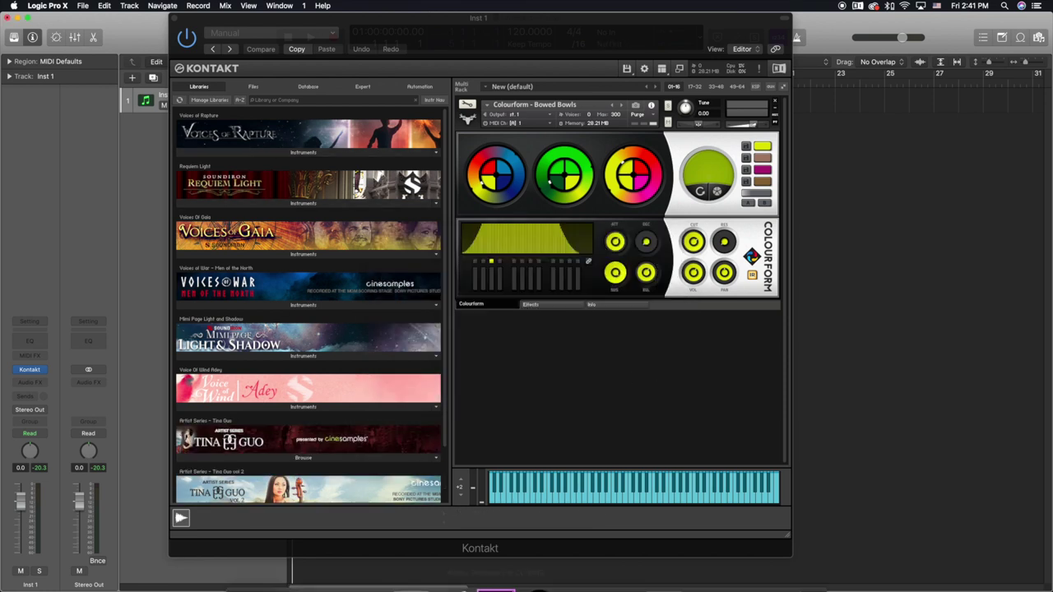
Switch to Native Access and view the products that are not installed.
left_click(687, 582)
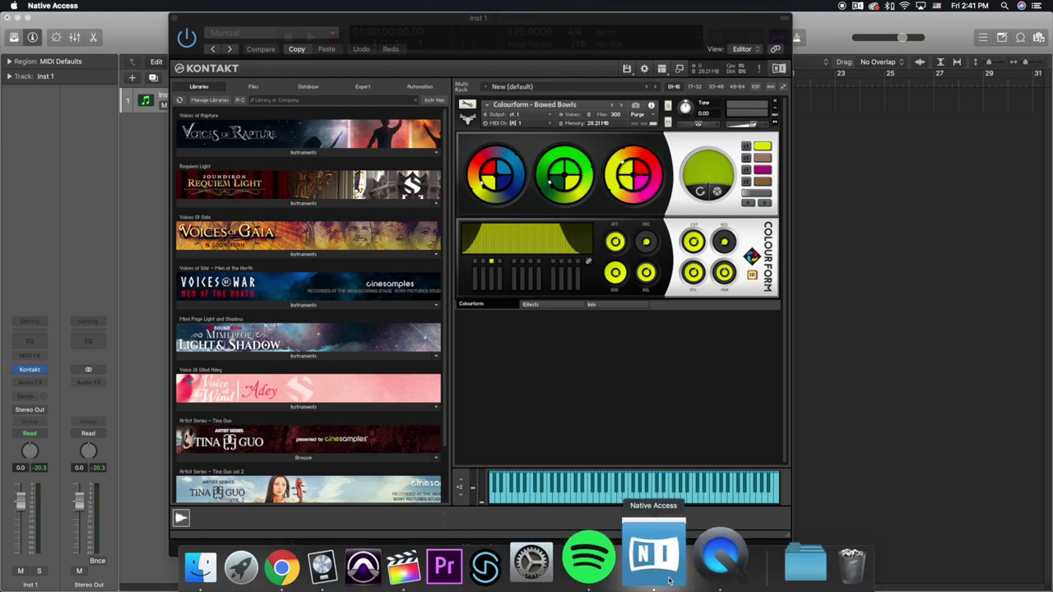
left_click(642, 566)
left_click_drag(621, 38, 476, 25)
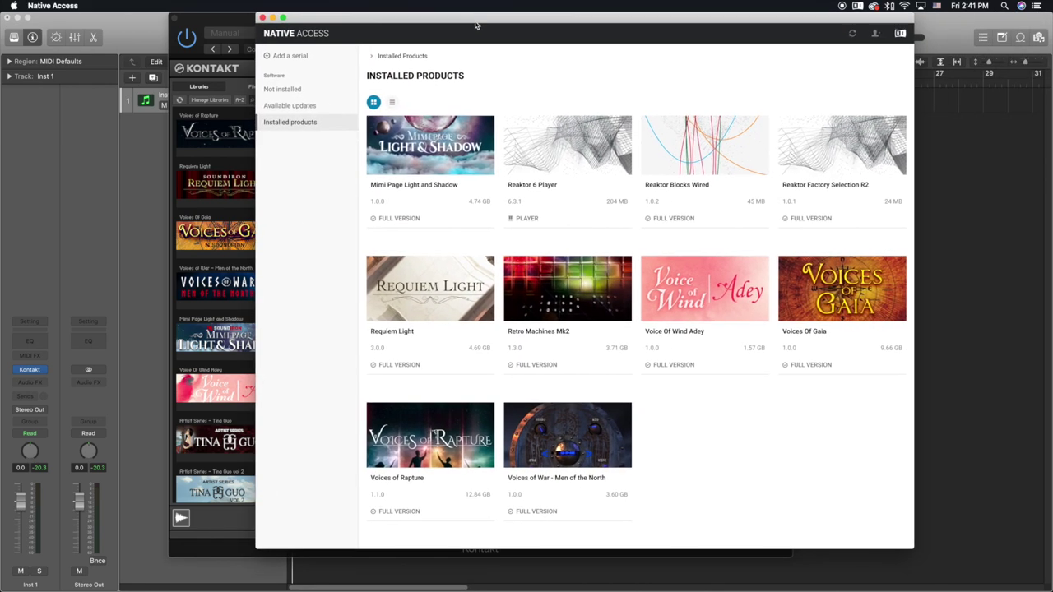
left_click(297, 93)
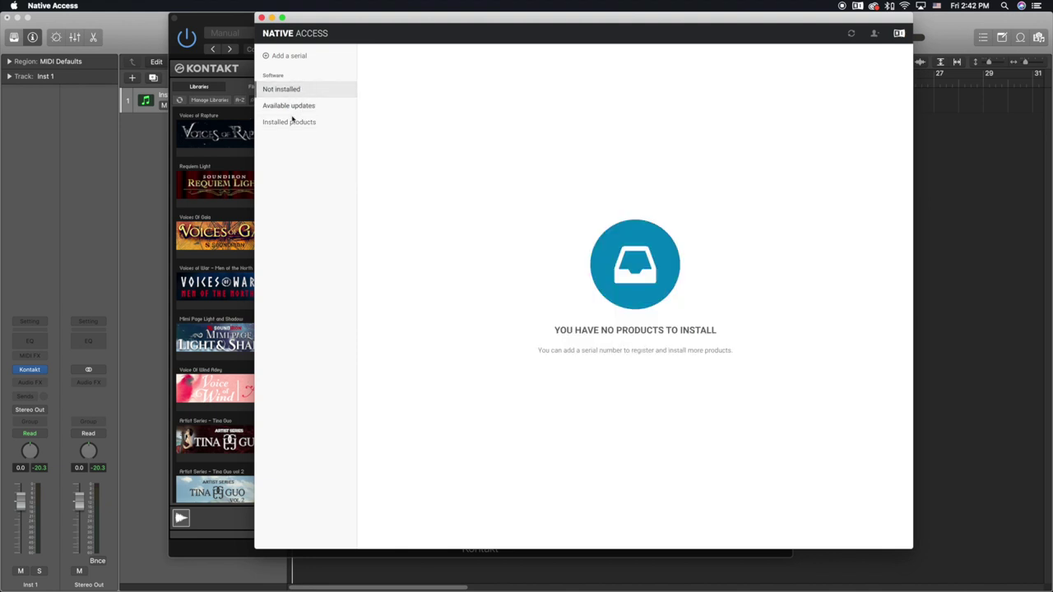
View the form for adding a product serial, cancel it, and put the Native Access window away.
left_click(288, 57)
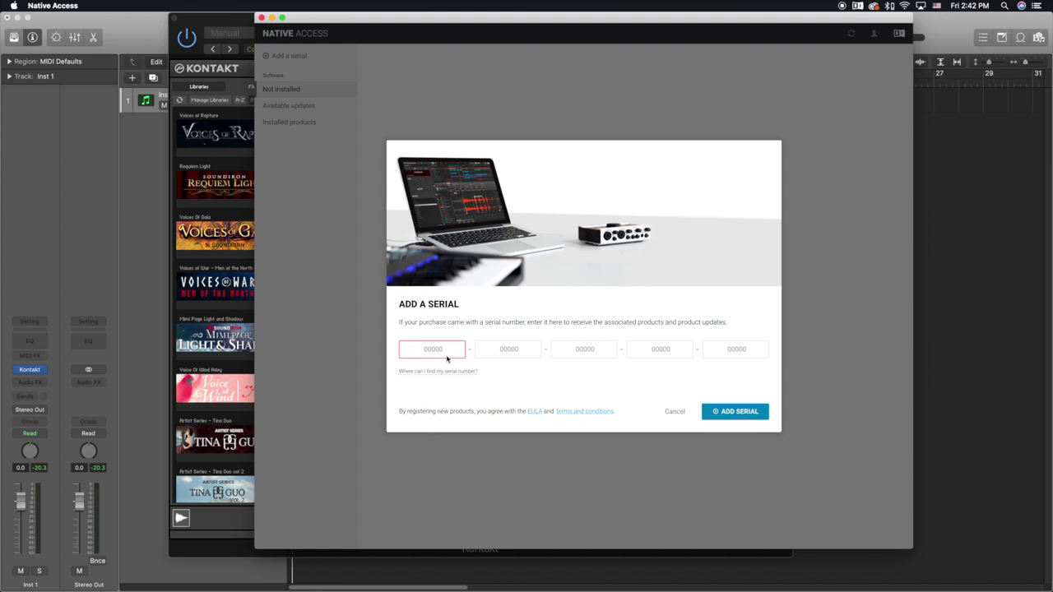
left_click(676, 411)
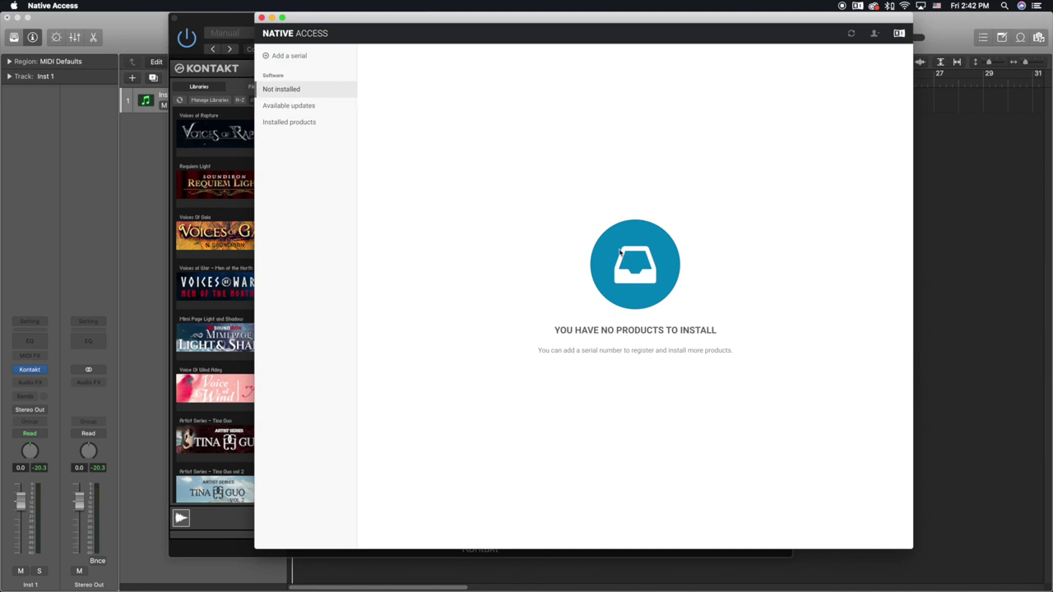
left_click(272, 17)
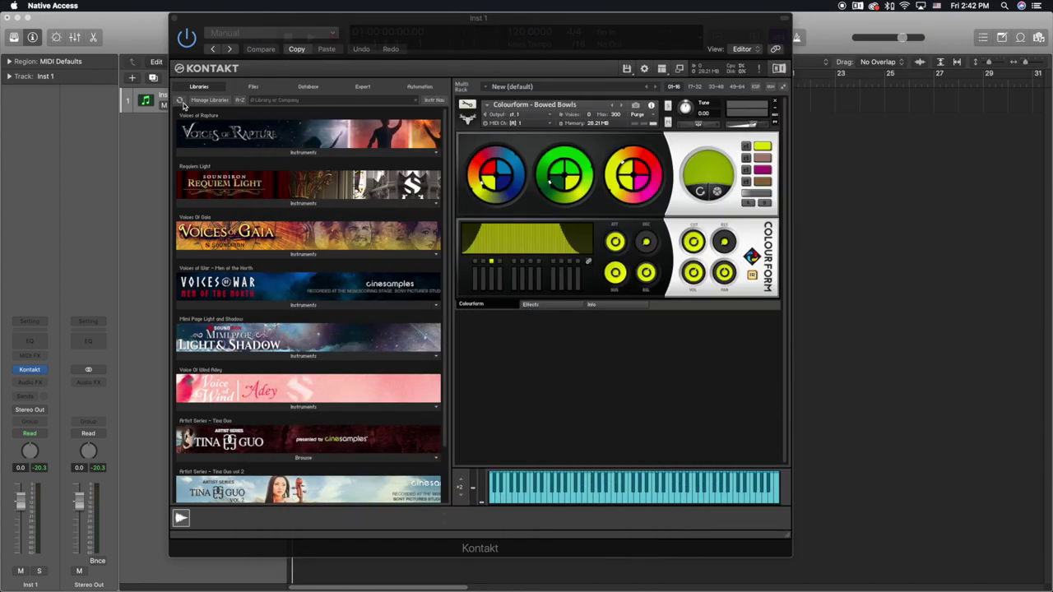
Return to Kontakt's library list, bring Native Access up once more, and put it away again.
left_click(184, 105)
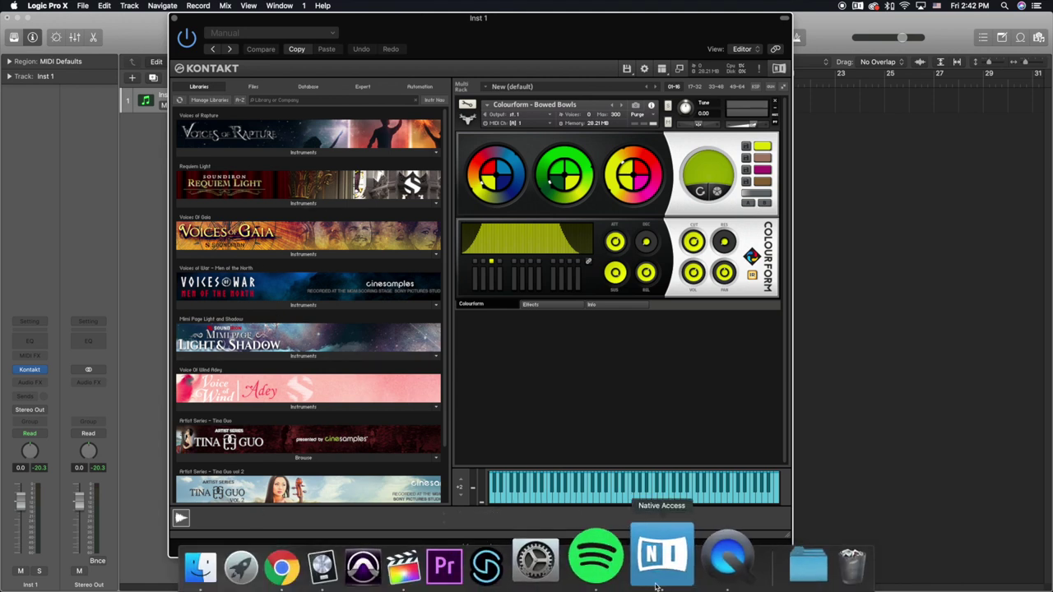
left_click(658, 585)
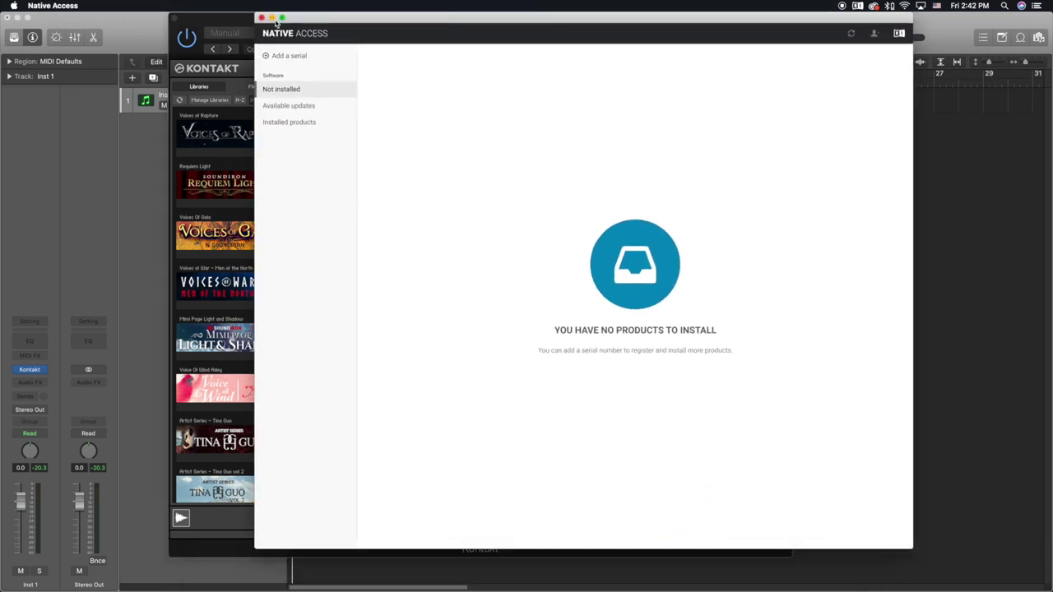
left_click(272, 18)
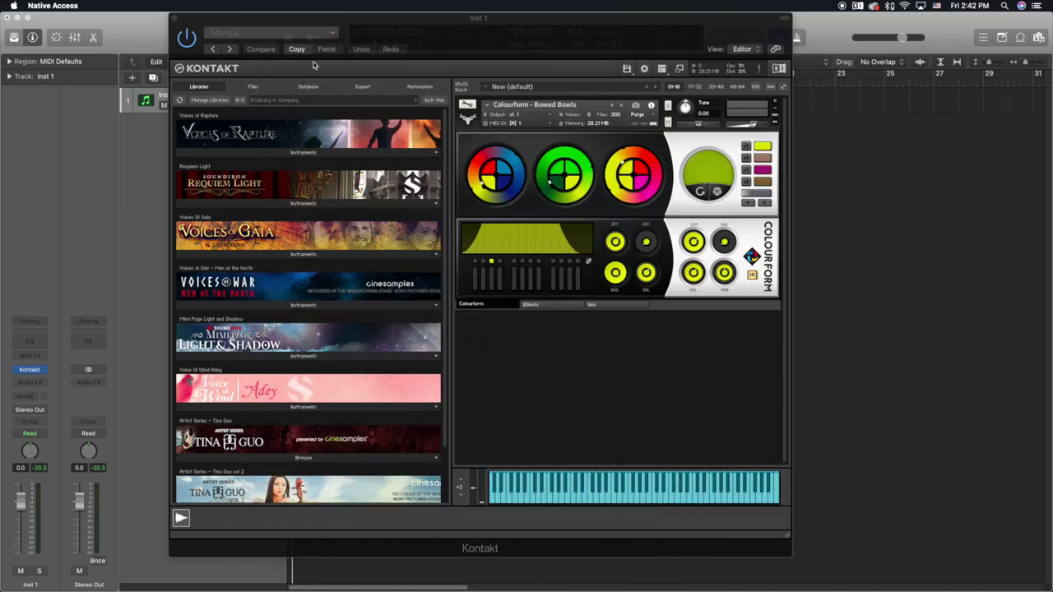
left_click_drag(480, 41, 426, 40)
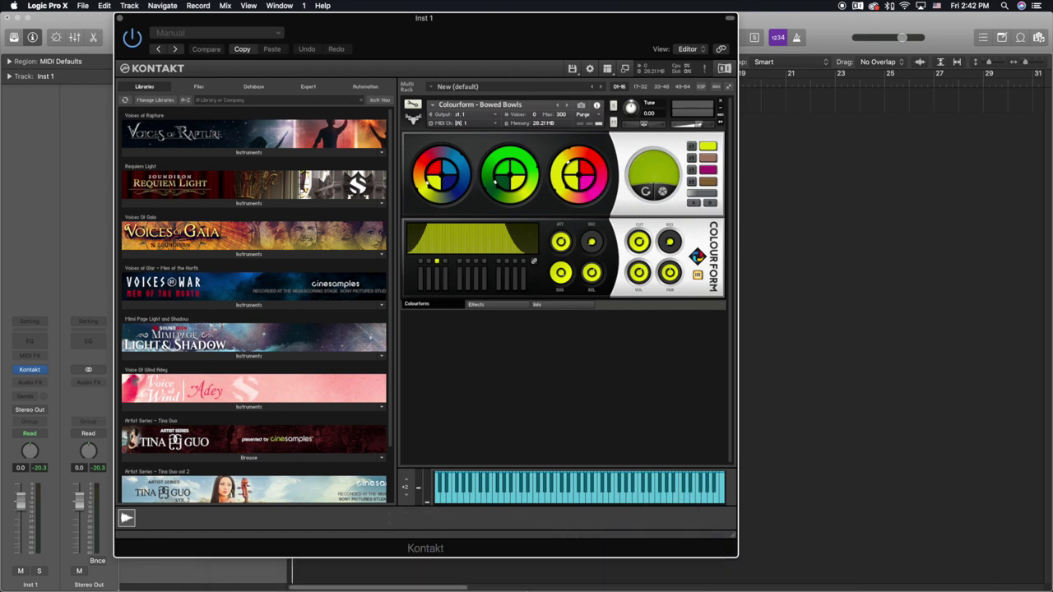
Open the Quick-Load browser and remove the Colourform - Bowed Bowls instrument from the rack.
mouse_move(644, 584)
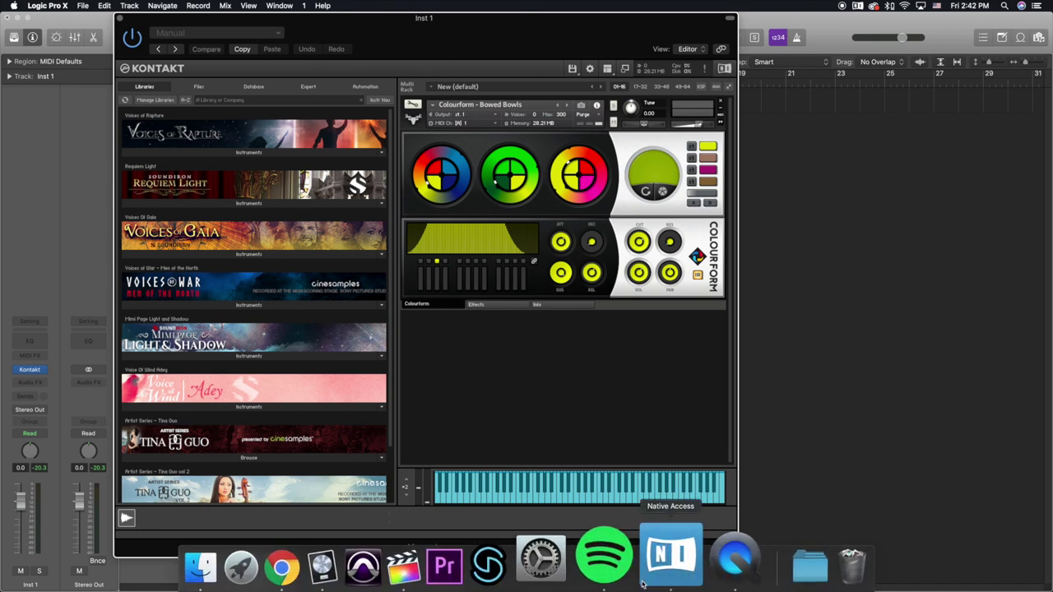
right_click(529, 376)
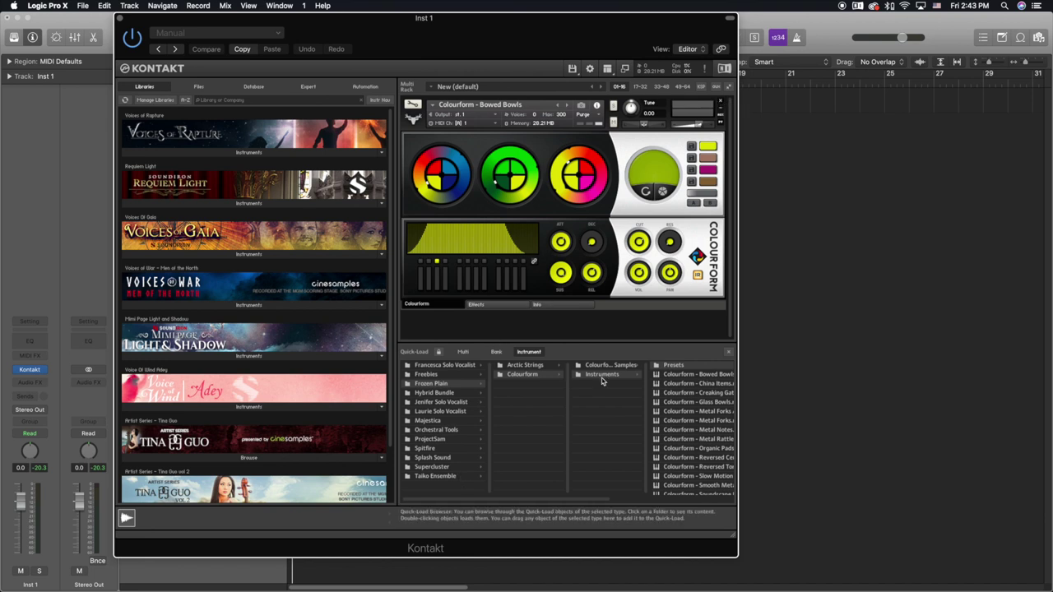
left_click(719, 102)
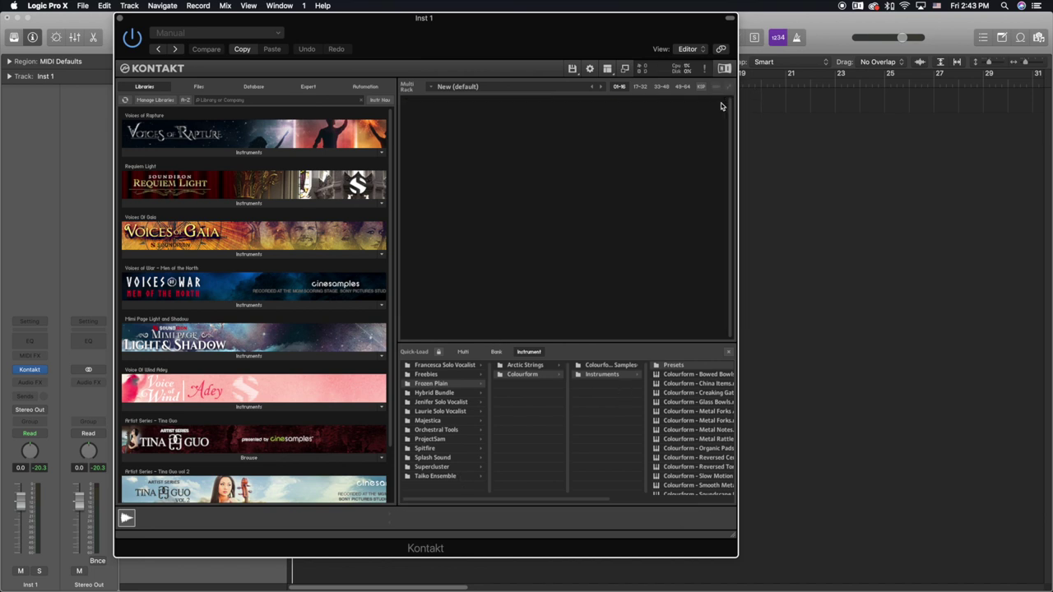
Load 8DIO Majestica Strings 01 Shorts from Majestica's Instruments > 01 Strings folder into the empty rack, and close the Quick-Load browser.
left_click(445, 421)
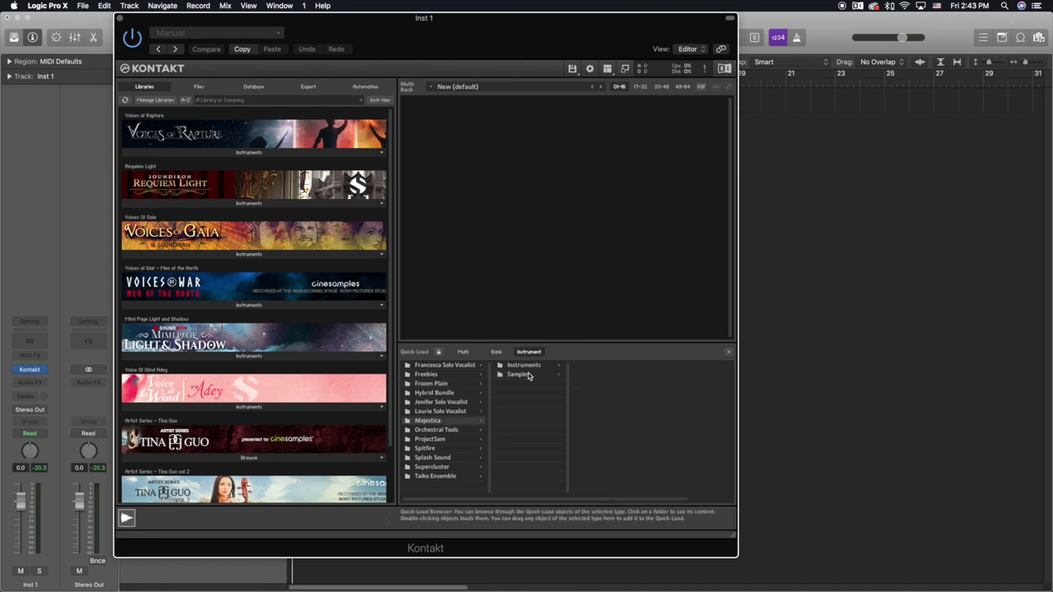
left_click(548, 365)
left_click(615, 367)
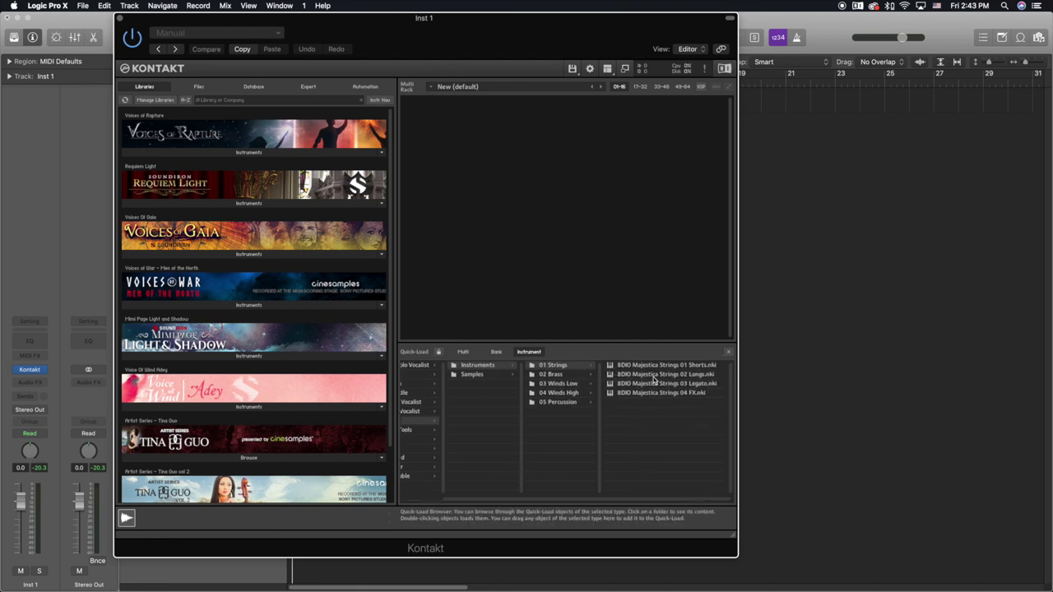
left_click_drag(681, 371, 608, 150)
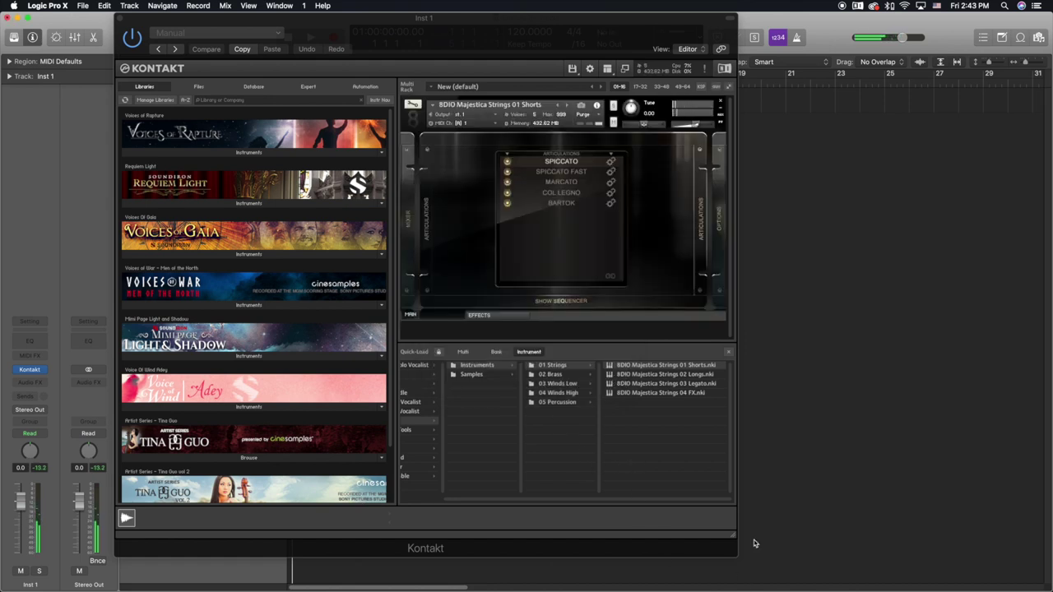
left_click(728, 352)
left_click_drag(428, 48, 562, 50)
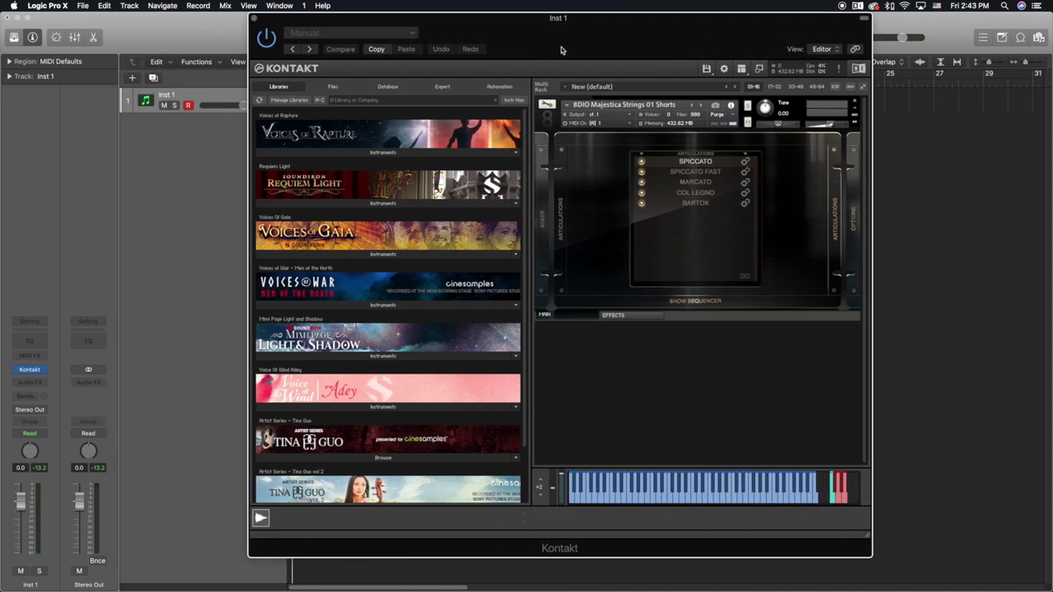